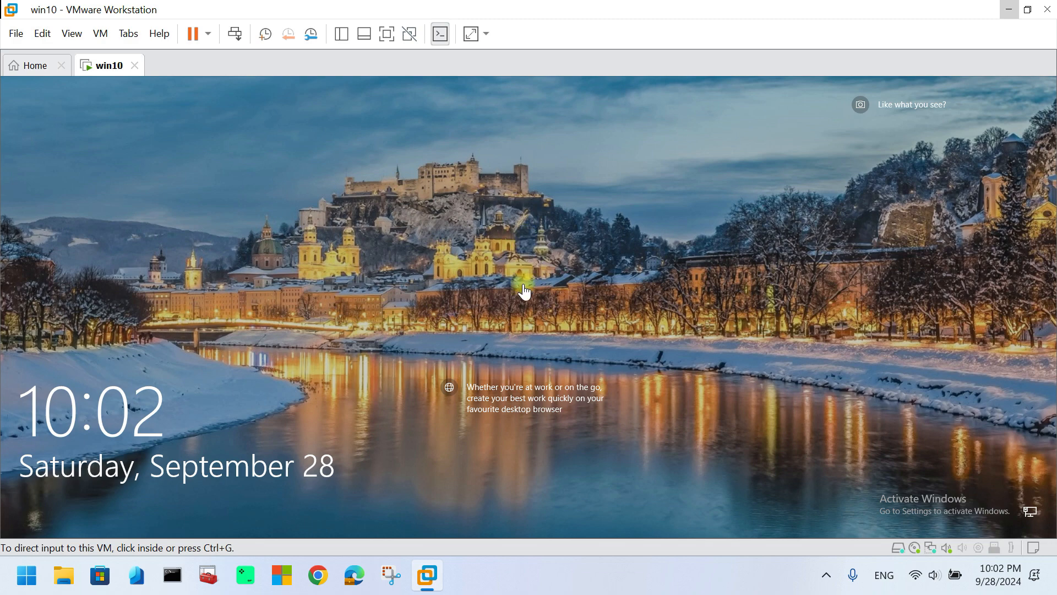
Switch the VM's Windows sign-in screen from PIN to password sign-in
{"action": "left_click", "coordinate": [481, 243]}
{"action": "left_click", "coordinate": [643, 305]}
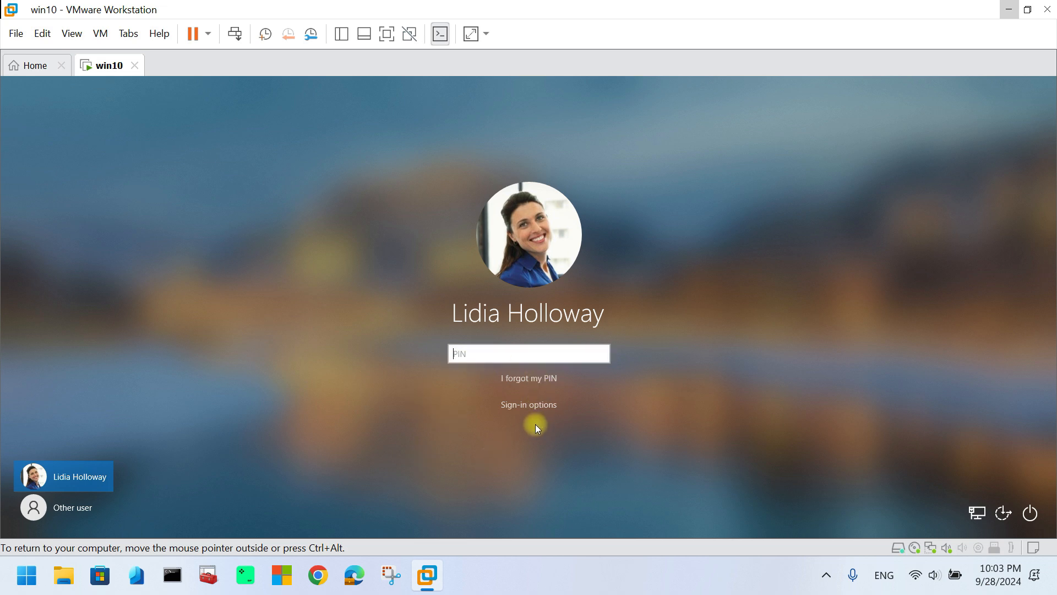
{"action": "left_click", "coordinate": [530, 405]}
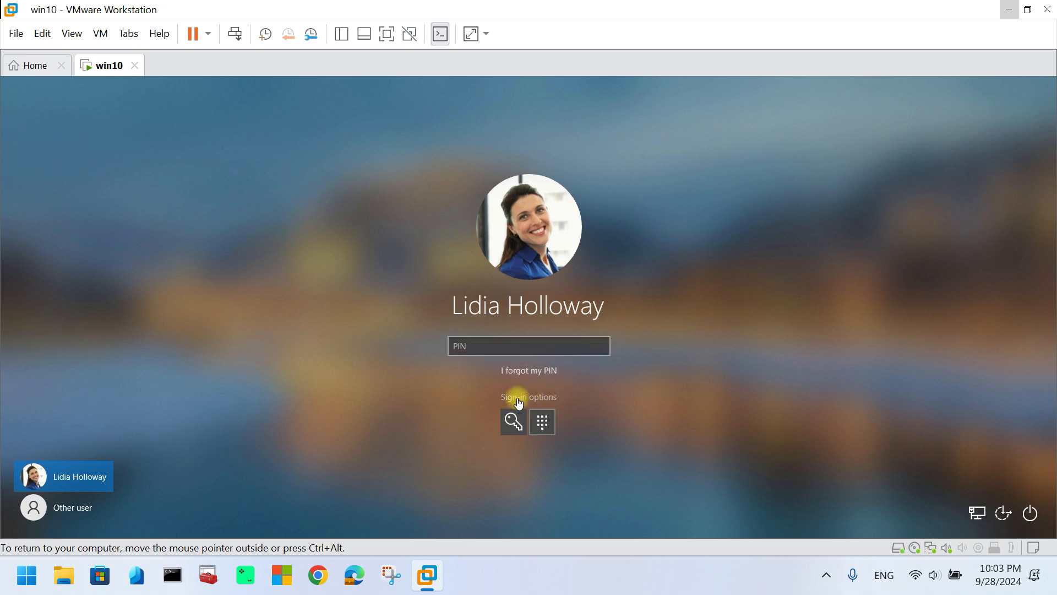
{"action": "left_click", "coordinate": [514, 424]}
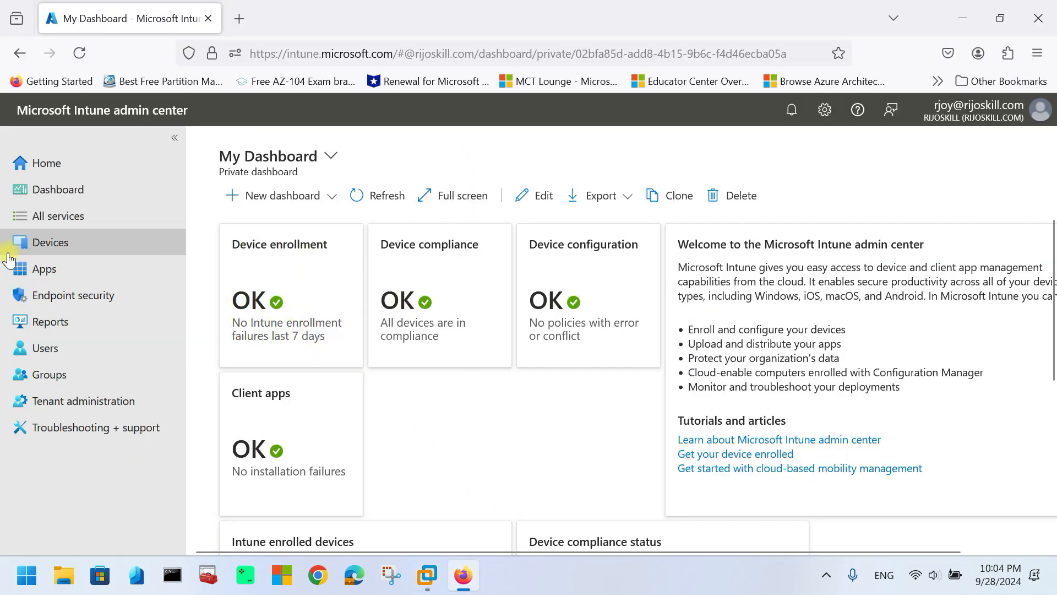
List the enrolled Windows devices and widen the Device name and Primary user UPN columns
{"action": "left_click", "coordinate": [47, 248]}
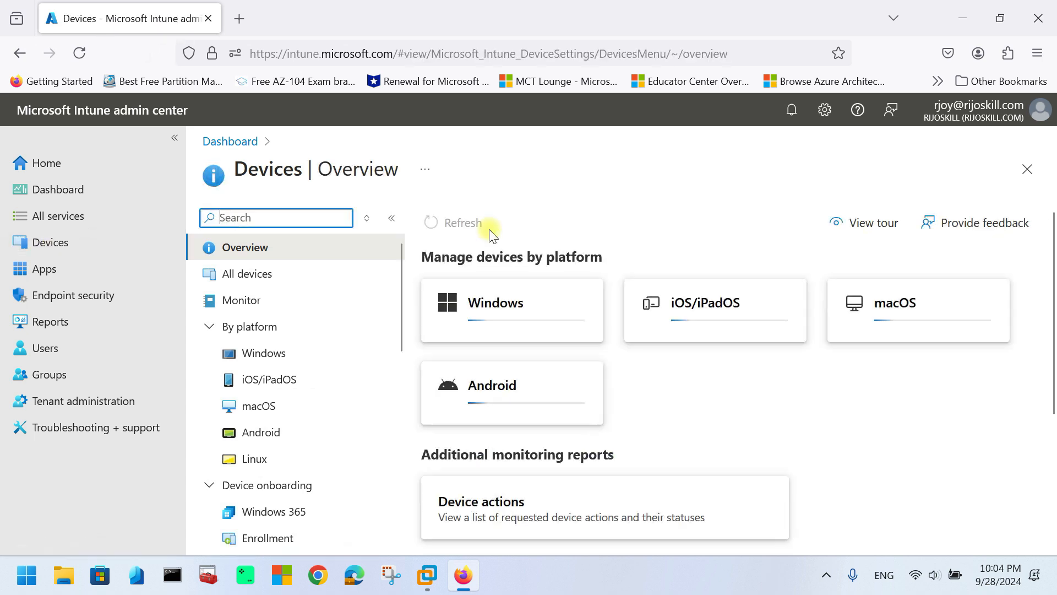
{"action": "left_click", "coordinate": [490, 323]}
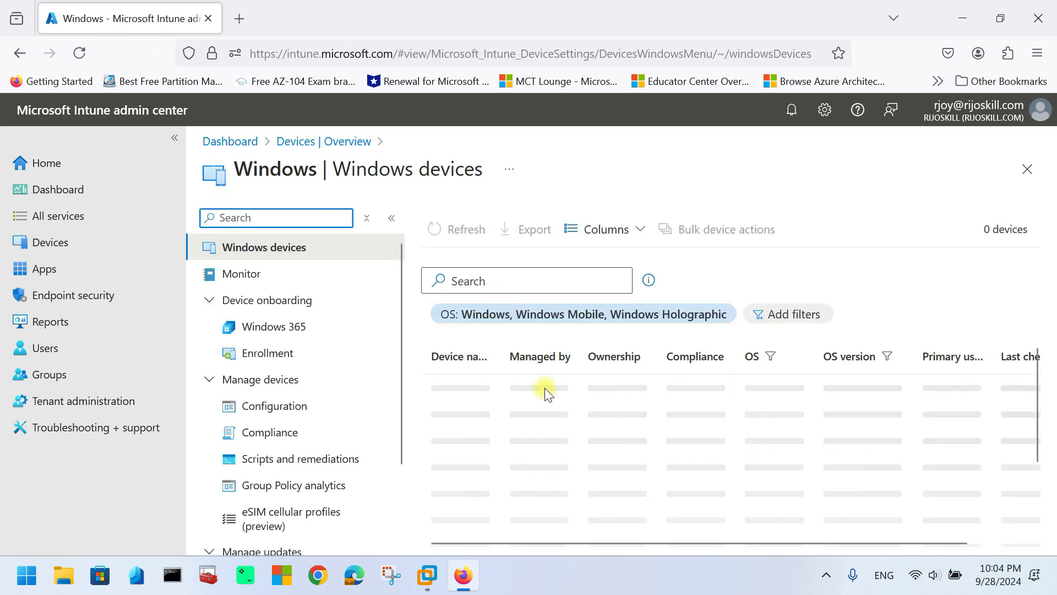
{"action": "left_click_drag", "start_coordinate": [498, 353], "coordinate": [537, 353]}
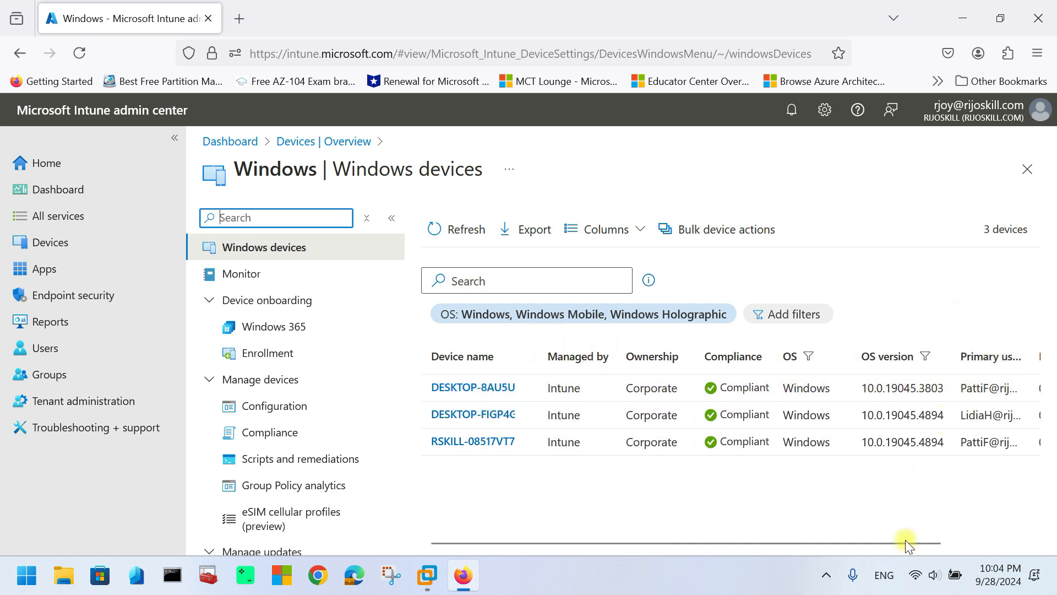
{"action": "left_click_drag", "start_coordinate": [908, 542], "coordinate": [945, 542]}
{"action": "left_click_drag", "start_coordinate": [984, 357], "coordinate": [1016, 355]}
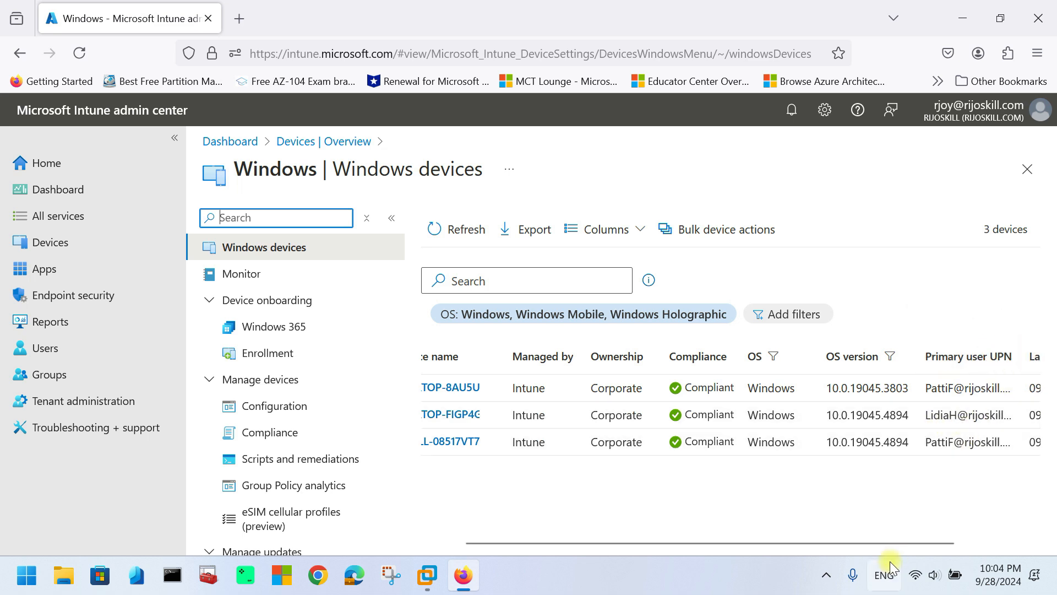
{"action": "left_click_drag", "start_coordinate": [884, 543], "coordinate": [731, 553]}
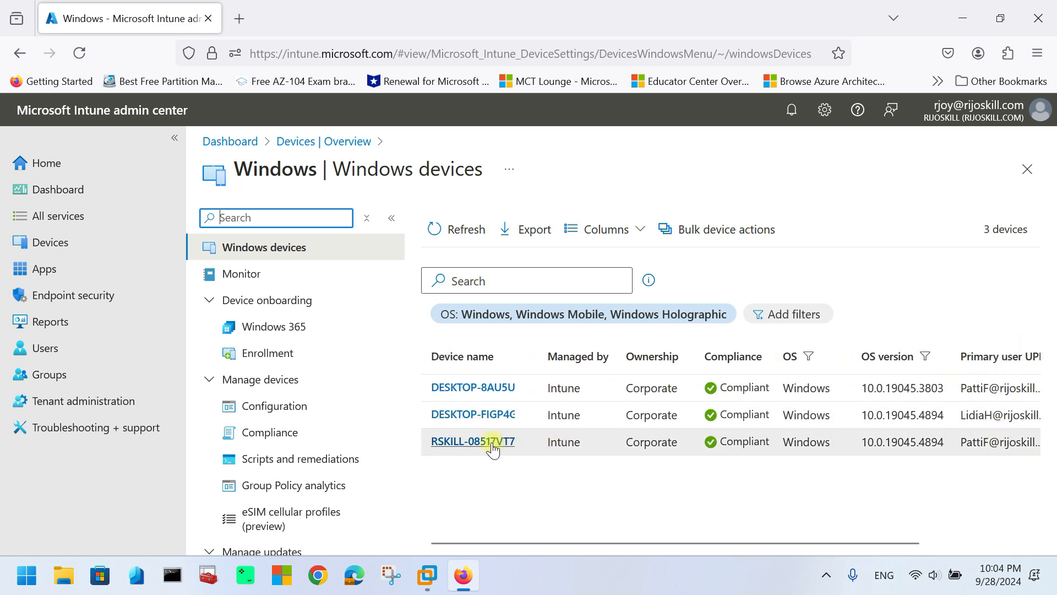
{"action": "left_click_drag", "start_coordinate": [536, 356], "coordinate": [572, 356]}
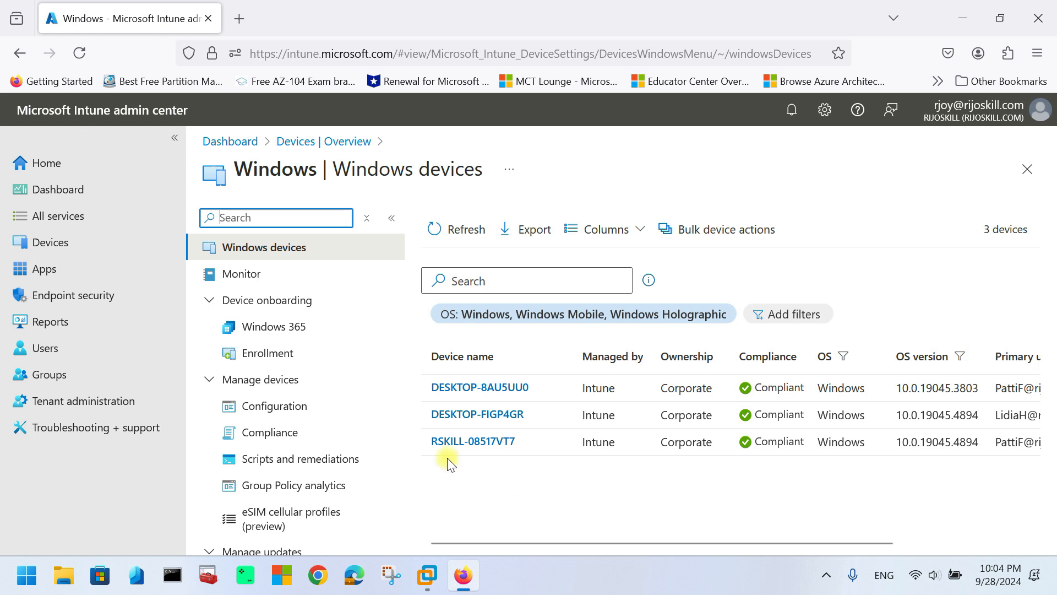
{"action": "left_click", "coordinate": [281, 405]}
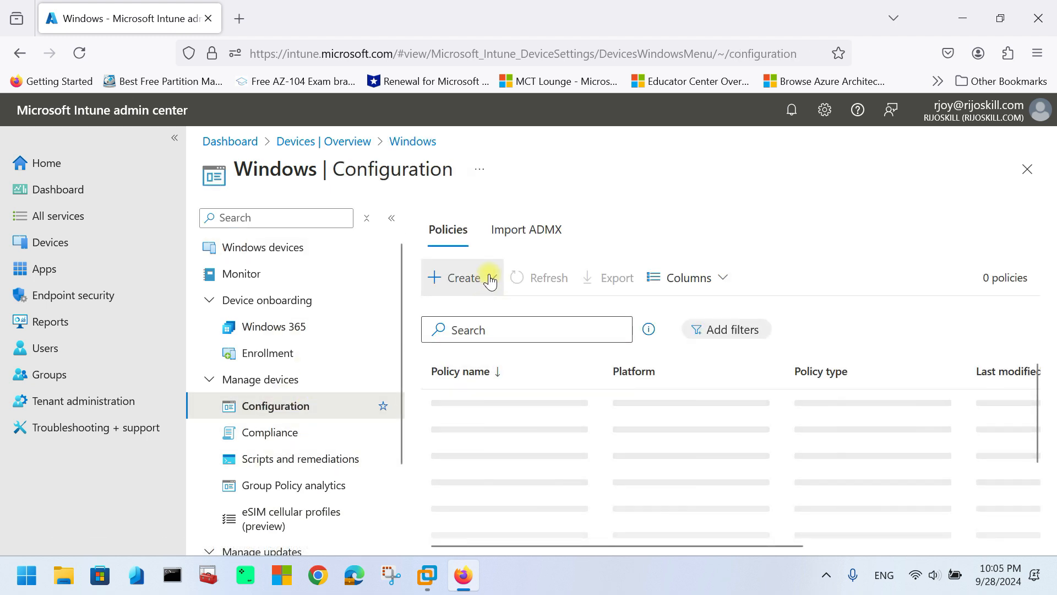
Create a new Windows 10 and later configuration profile from the Custom template
{"action": "left_click", "coordinate": [488, 277]}
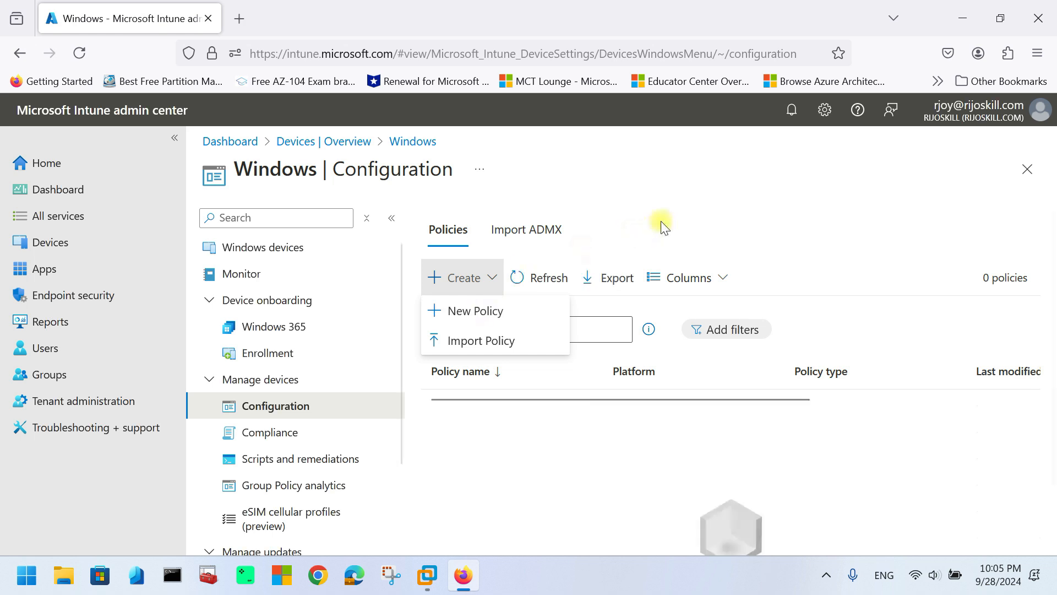
{"action": "left_click", "coordinate": [494, 310]}
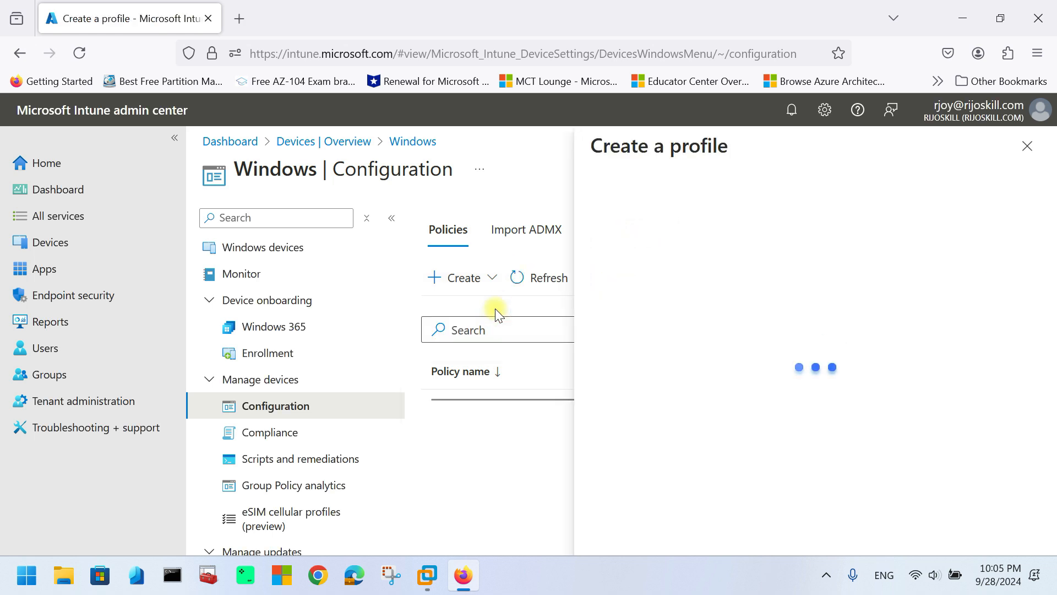
{"action": "left_click", "coordinate": [647, 231]}
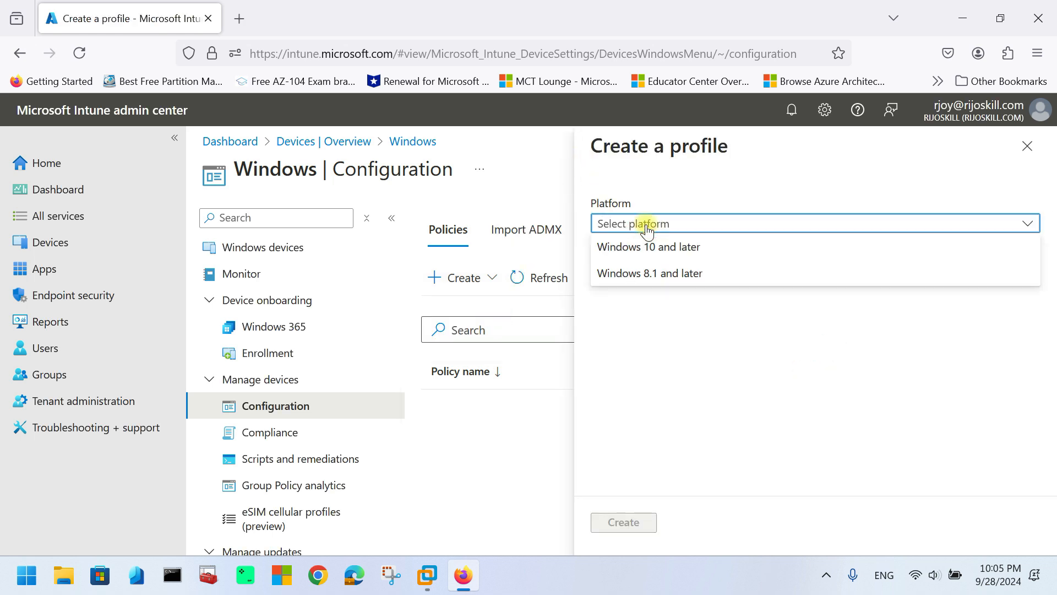
{"action": "left_click", "coordinate": [643, 248]}
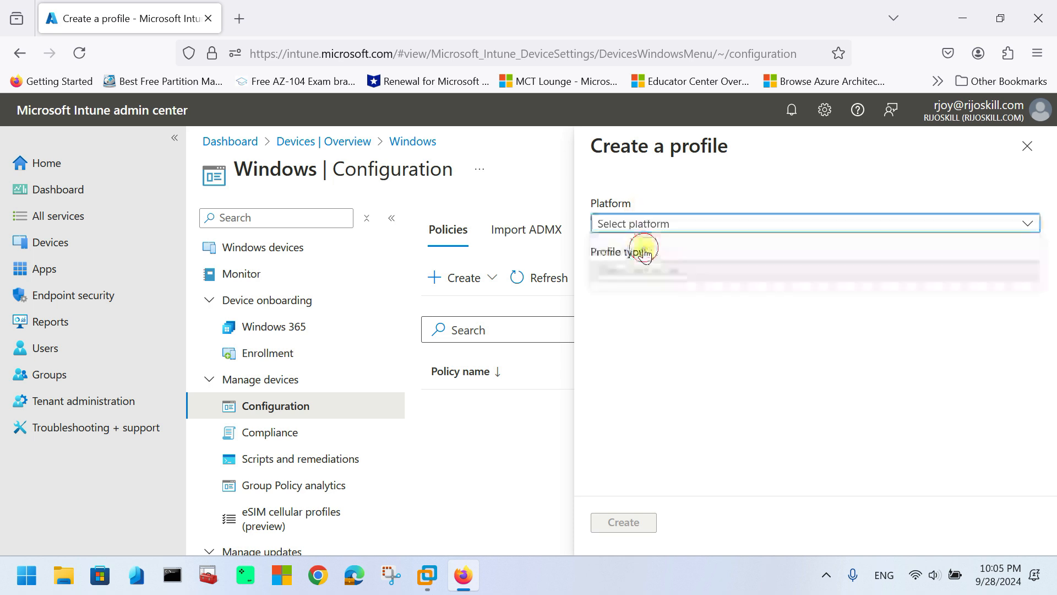
{"action": "left_click", "coordinate": [650, 274]}
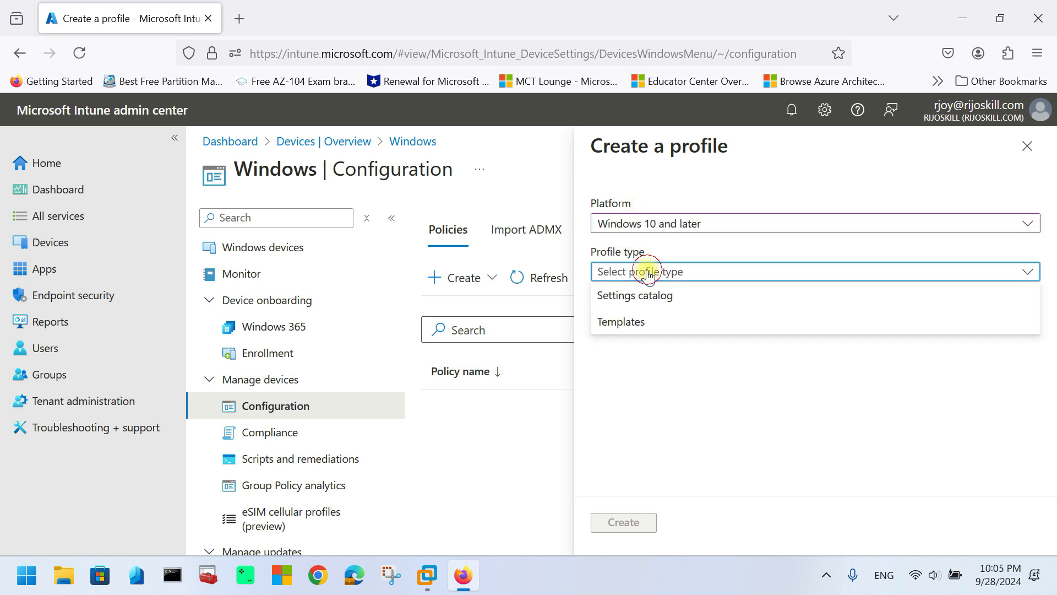
{"action": "left_click", "coordinate": [629, 324]}
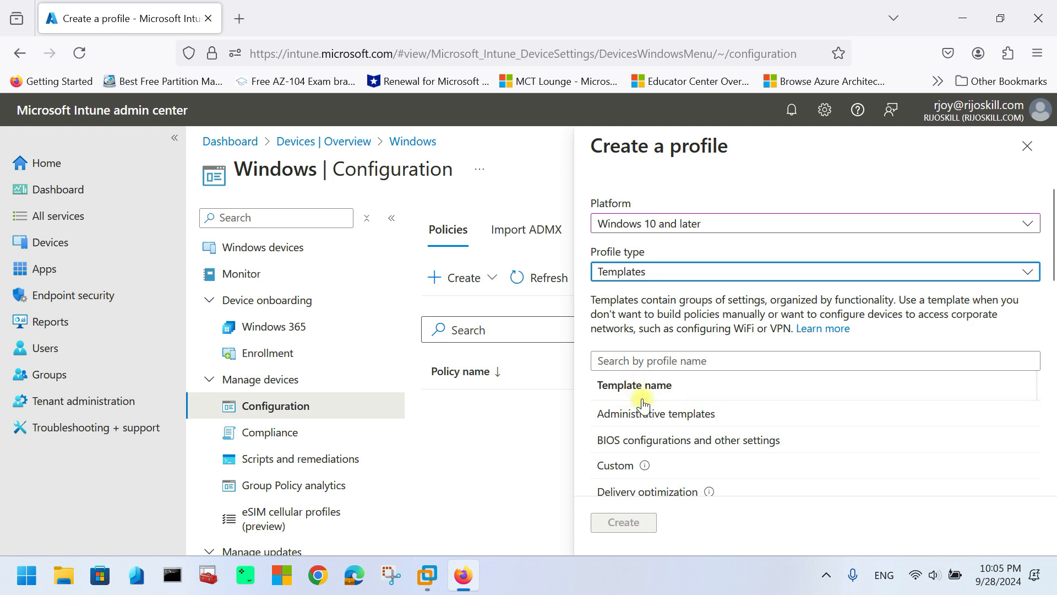
{"action": "left_click", "coordinate": [622, 467]}
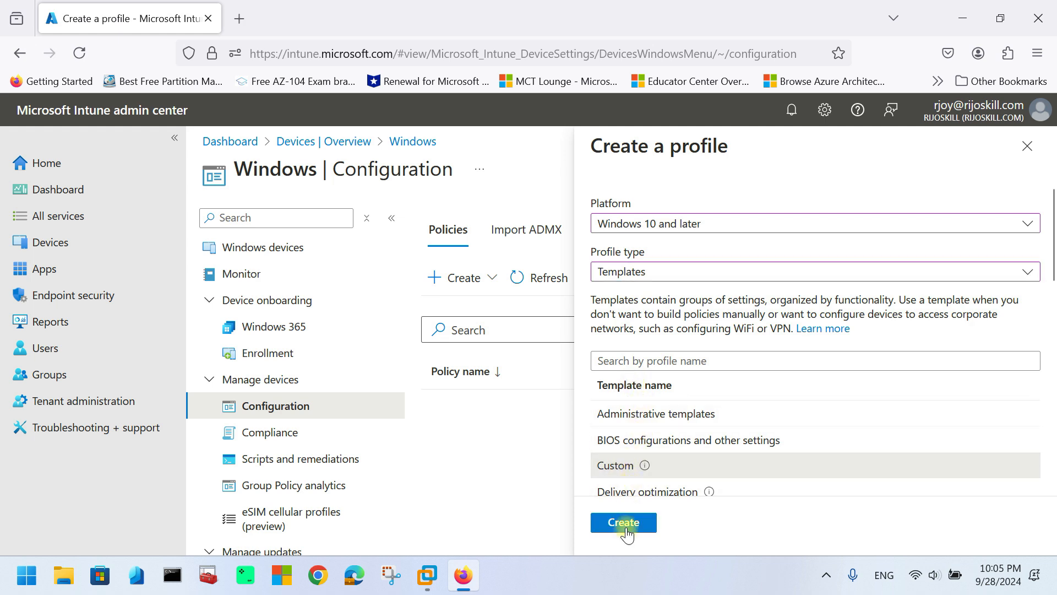
{"action": "left_click", "coordinate": [624, 520]}
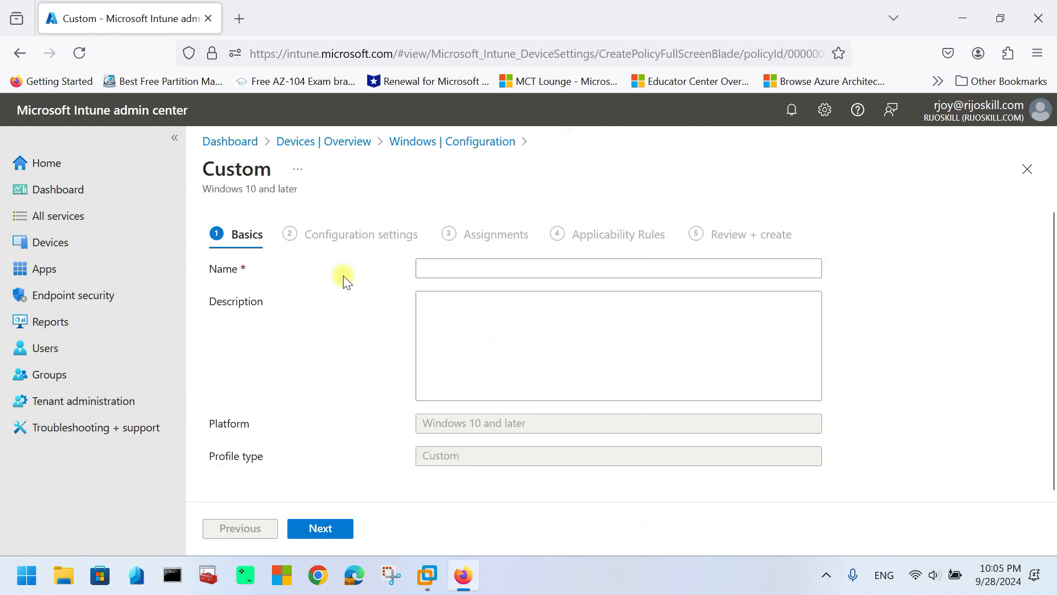
Visit the profile's Name and Description fields, then open a new browser tab
{"action": "left_click", "coordinate": [435, 275]}
{"action": "left_click", "coordinate": [444, 323]}
{"action": "left_click", "coordinate": [244, 28]}
Search for 'csp pol' and open the Policy CSP reference article
{"action": "type", "text": "csp pol"}
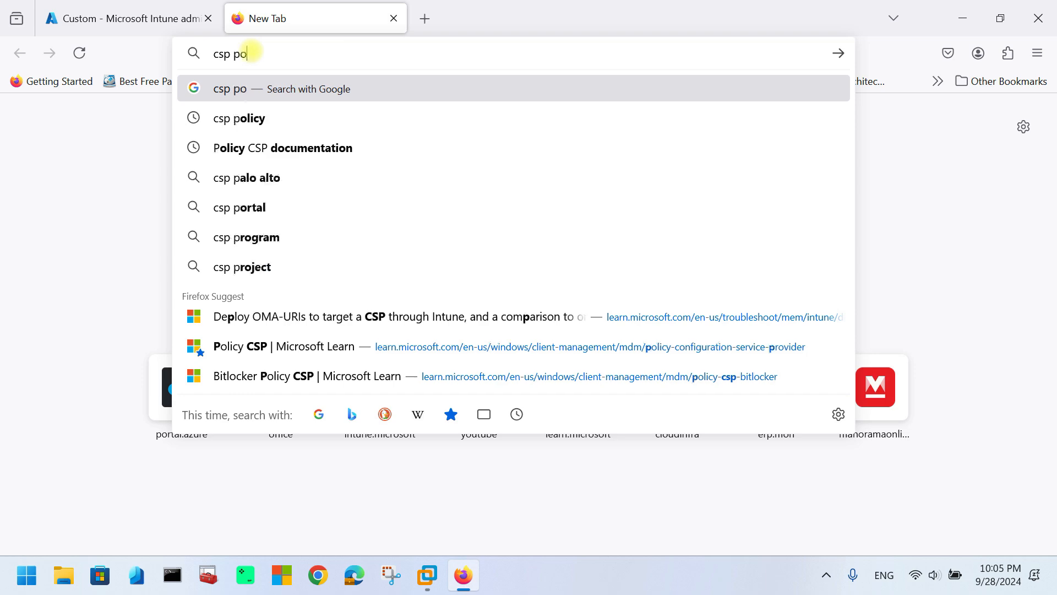
{"action": "key", "text": "Down"}
{"action": "key", "text": "Down"}
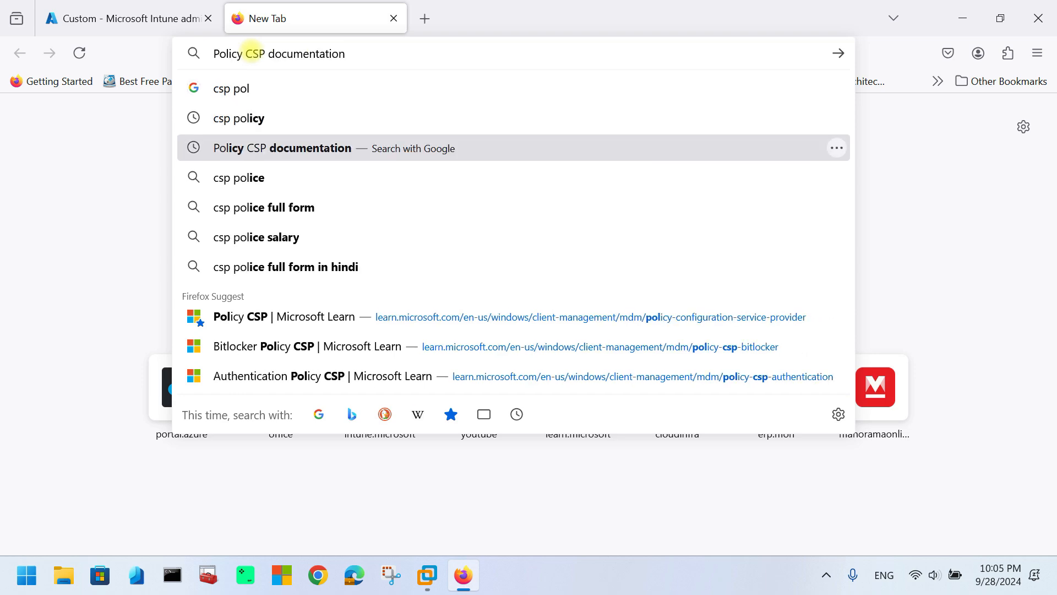
{"action": "key", "text": "Return"}
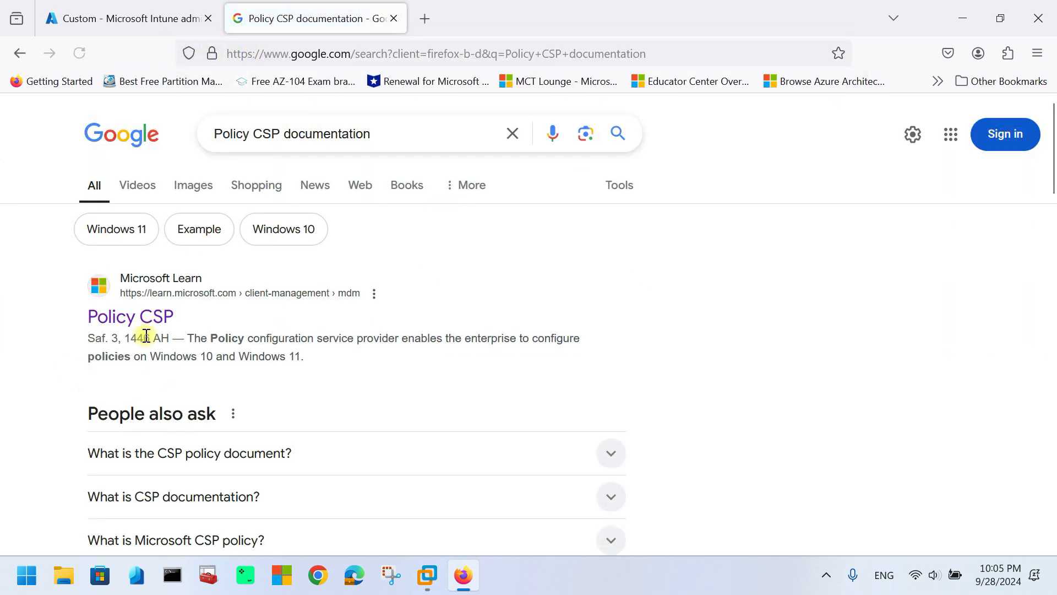
{"action": "left_click", "coordinate": [134, 315]}
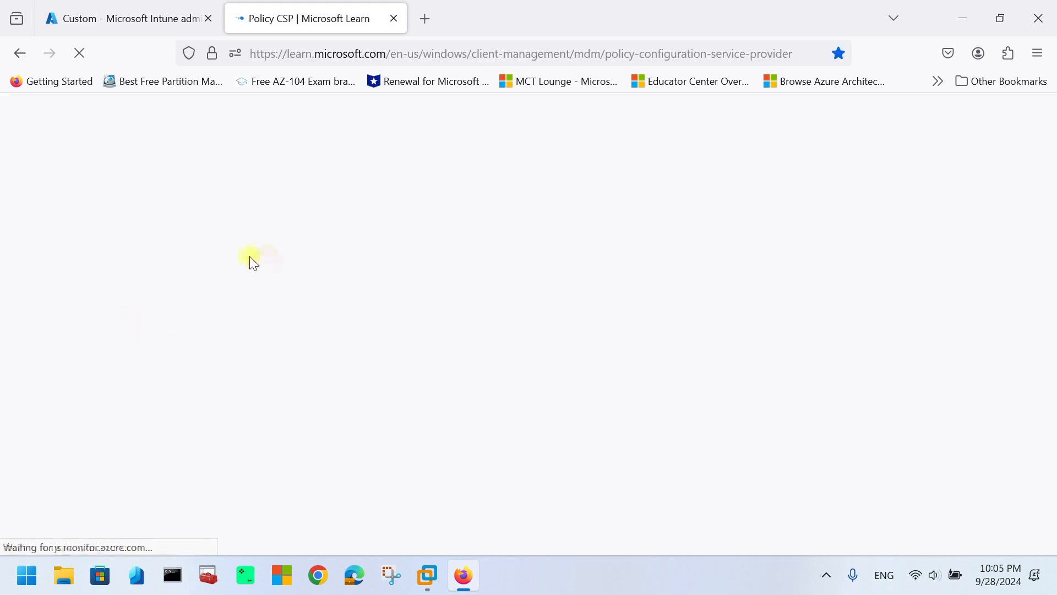
Find Authentication in the Policy CSP area list and open its article
{"action": "scroll", "coordinate": [393, 265], "scroll_direction": "down", "scroll_amount": 20}
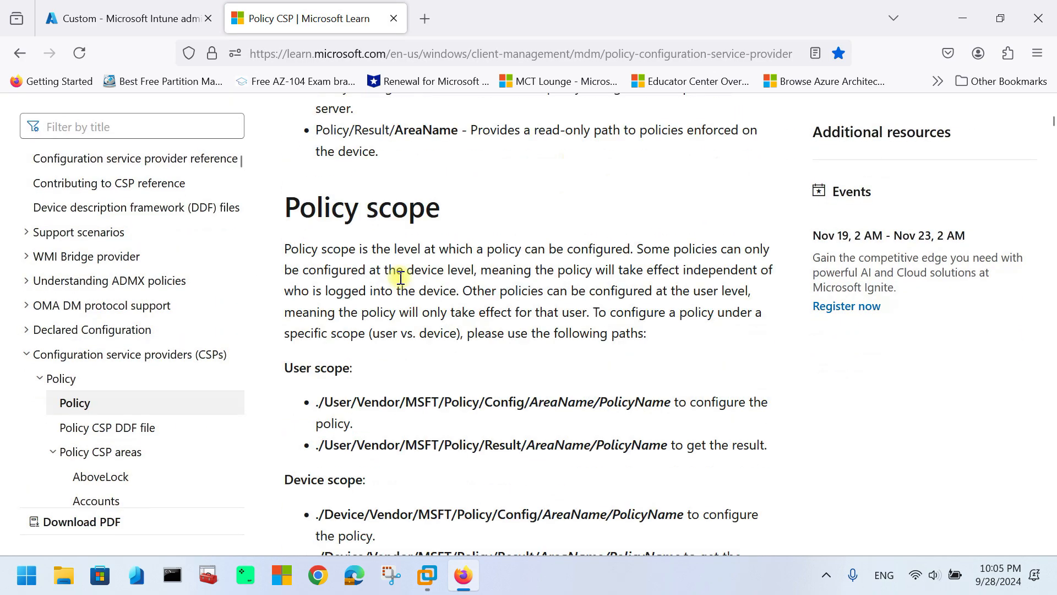
{"action": "scroll", "coordinate": [397, 347], "scroll_direction": "down", "scroll_amount": 20}
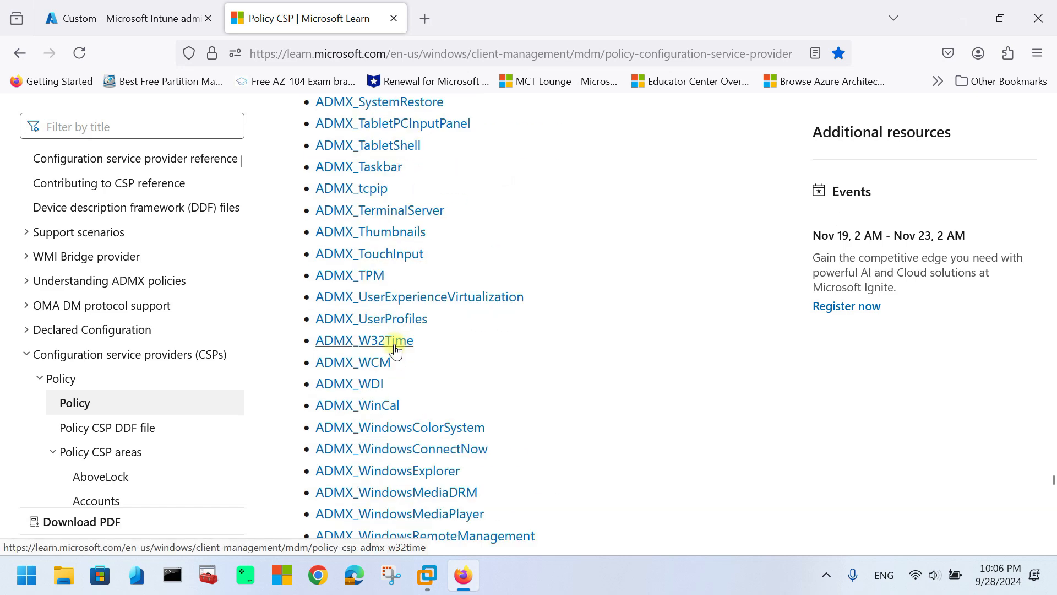
{"action": "scroll", "coordinate": [394, 355], "scroll_direction": "up", "scroll_amount": 4}
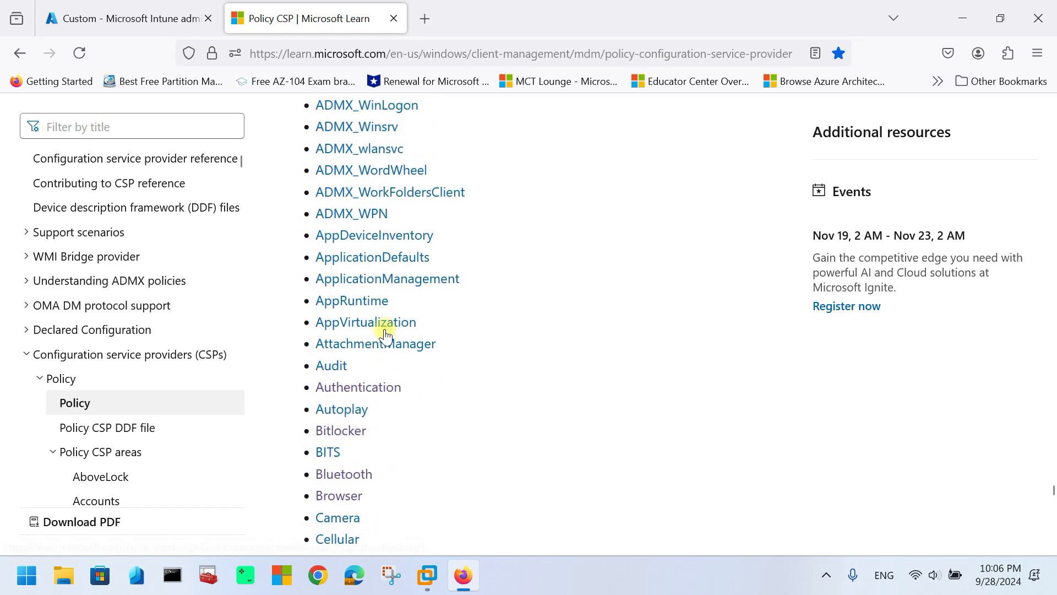
{"action": "left_click", "coordinate": [361, 393]}
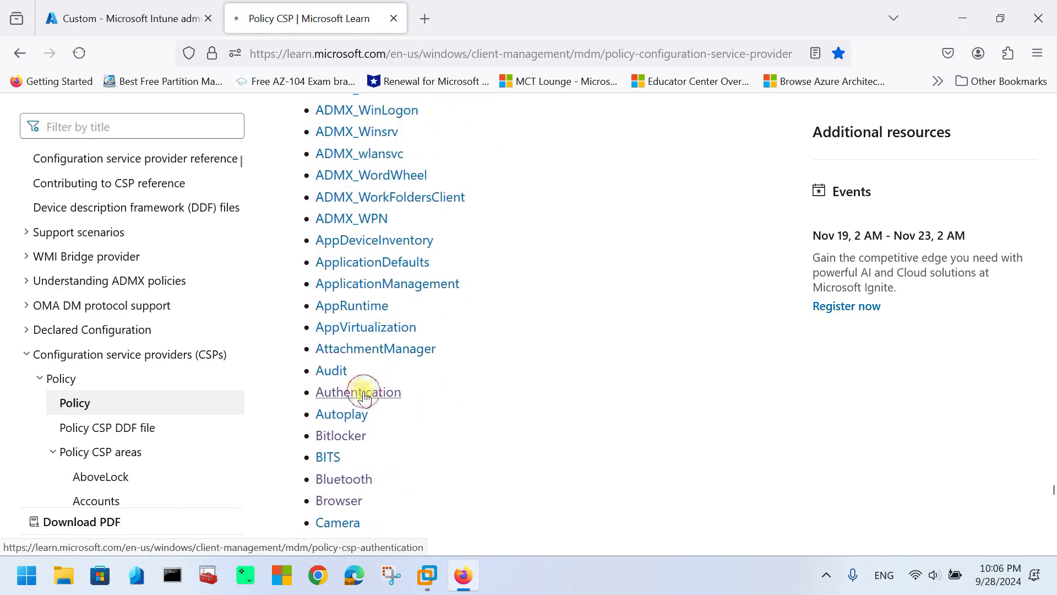
Read the Authentication CSP article, highlighting the sign-in screen password reset sentence
{"action": "scroll", "coordinate": [368, 378], "scroll_direction": "down", "scroll_amount": 3}
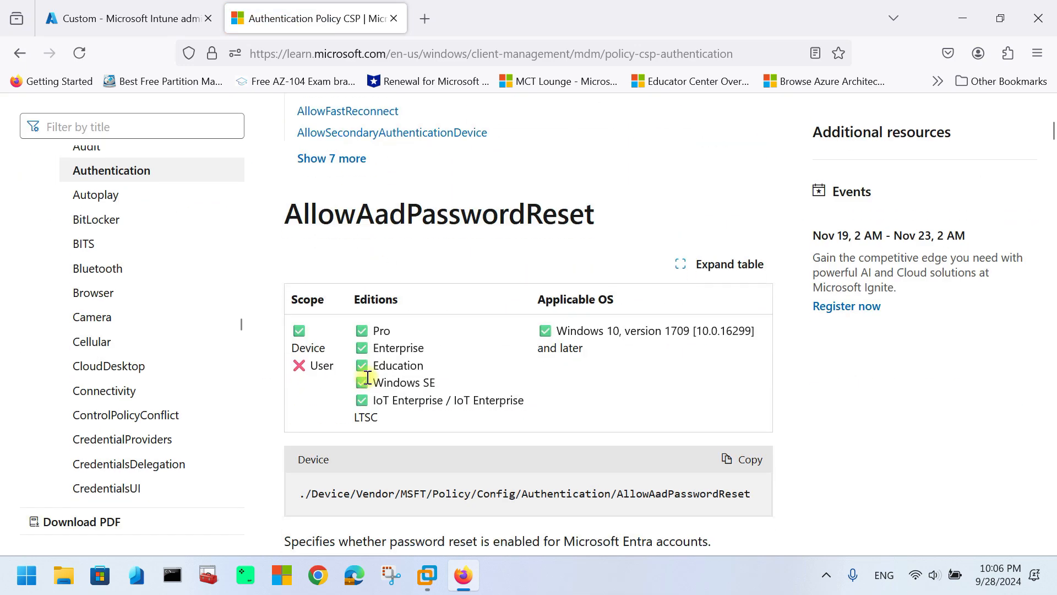
{"action": "left_click_drag", "start_coordinate": [285, 213], "coordinate": [597, 217]}
{"action": "scroll", "coordinate": [555, 241], "scroll_direction": "down", "scroll_amount": 1}
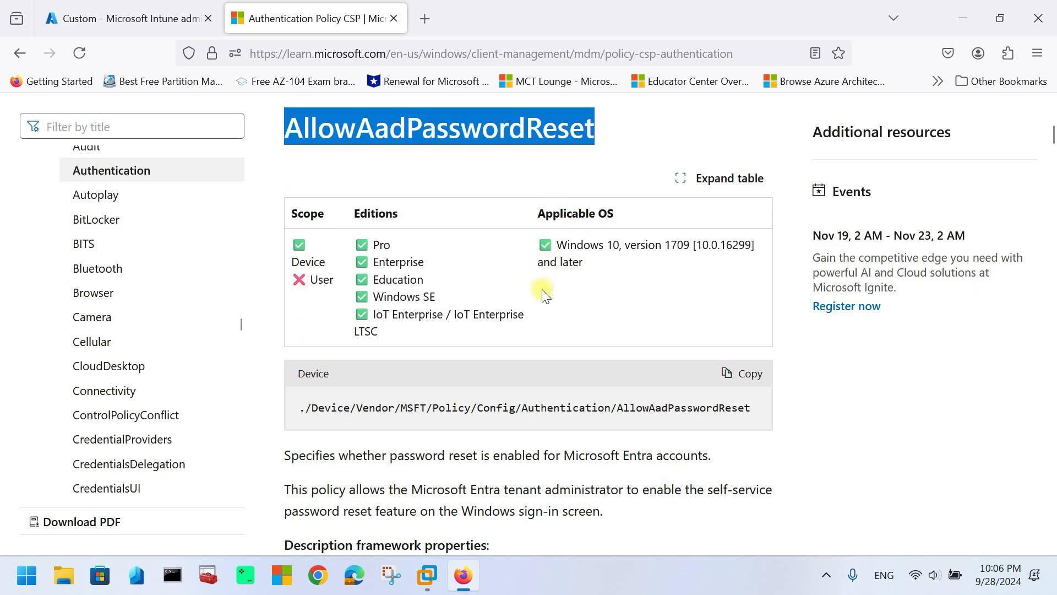
{"action": "scroll", "coordinate": [539, 293], "scroll_direction": "down", "scroll_amount": 3}
{"action": "scroll", "coordinate": [538, 288], "scroll_direction": "up", "scroll_amount": 1}
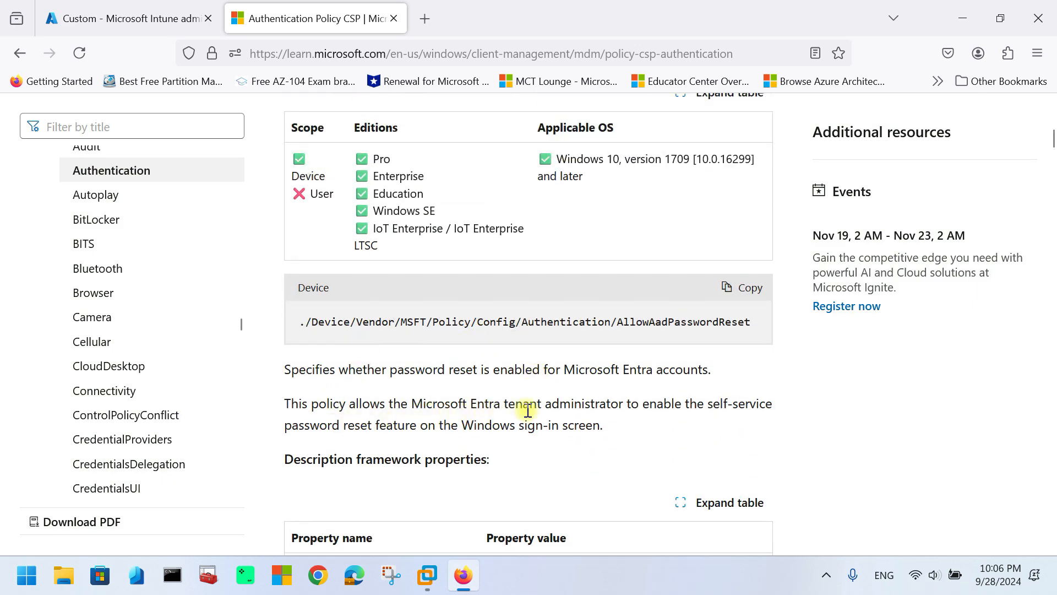
{"action": "left_click_drag", "start_coordinate": [710, 404], "coordinate": [654, 435]}
{"action": "left_click", "coordinate": [611, 435]}
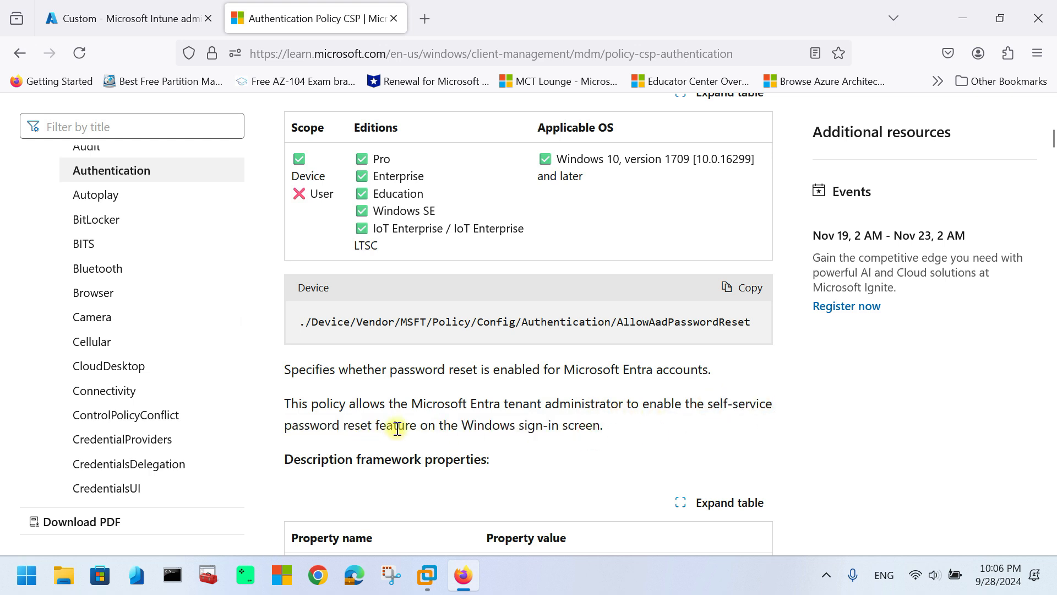
{"action": "left_click_drag", "start_coordinate": [599, 427], "coordinate": [499, 427]}
{"action": "left_click", "coordinate": [349, 425]}
{"action": "scroll", "coordinate": [338, 380], "scroll_direction": "up", "scroll_amount": 2}
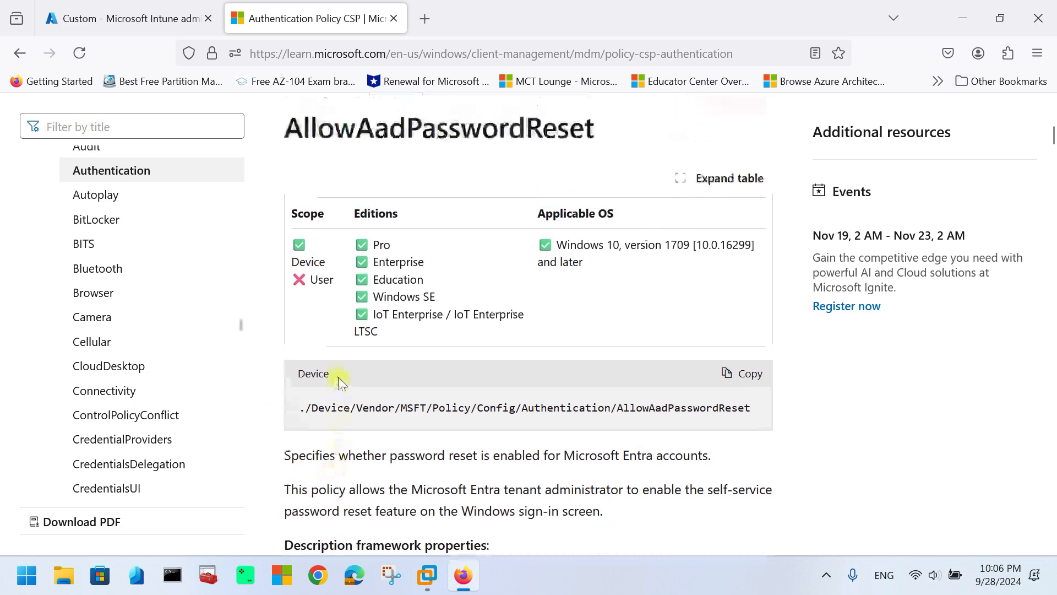
{"action": "scroll", "coordinate": [340, 383], "scroll_direction": "up", "scroll_amount": 3}
Keep reviewing the AllowAadPasswordReset documentation section further down the article
{"action": "left_click_drag", "start_coordinate": [287, 301], "coordinate": [606, 303]}
{"action": "scroll", "coordinate": [606, 304], "scroll_direction": "down", "scroll_amount": 3}
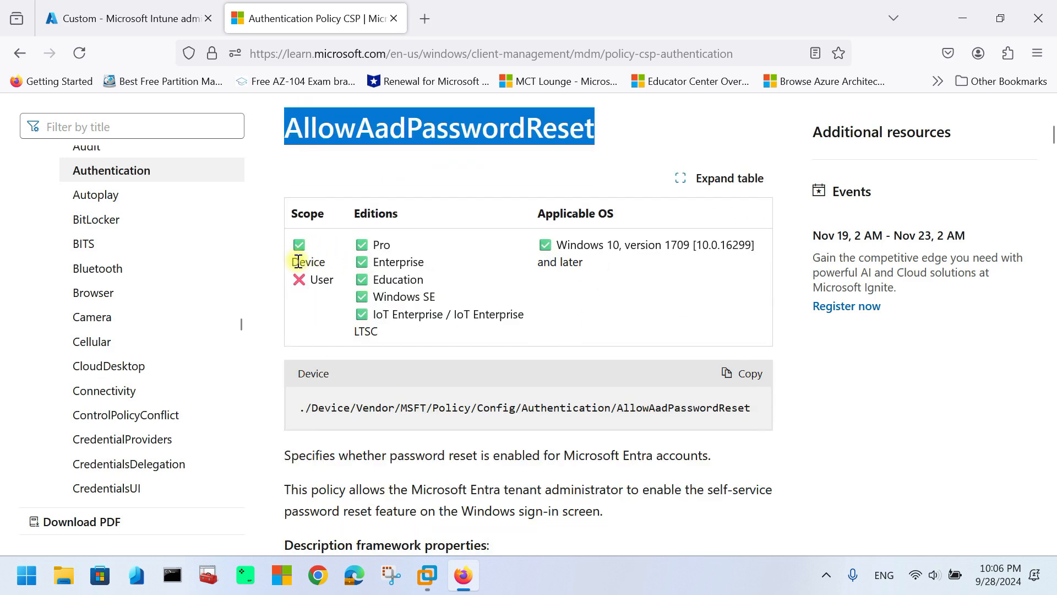
{"action": "left_click_drag", "start_coordinate": [298, 261], "coordinate": [315, 262]}
{"action": "scroll", "coordinate": [370, 226], "scroll_direction": "down", "scroll_amount": 2}
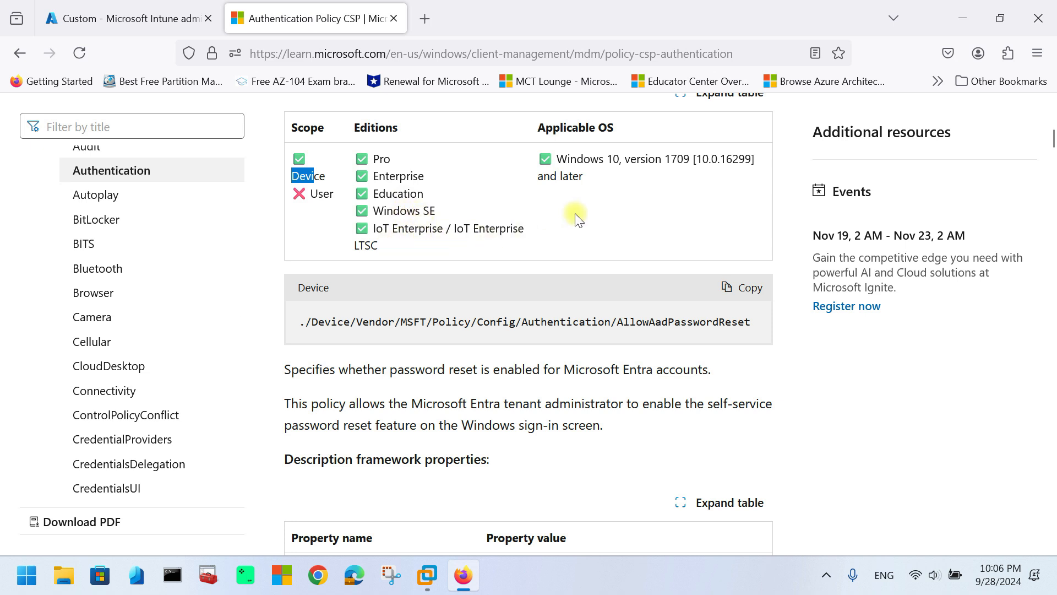
{"action": "left_click_drag", "start_coordinate": [564, 161], "coordinate": [685, 156]}
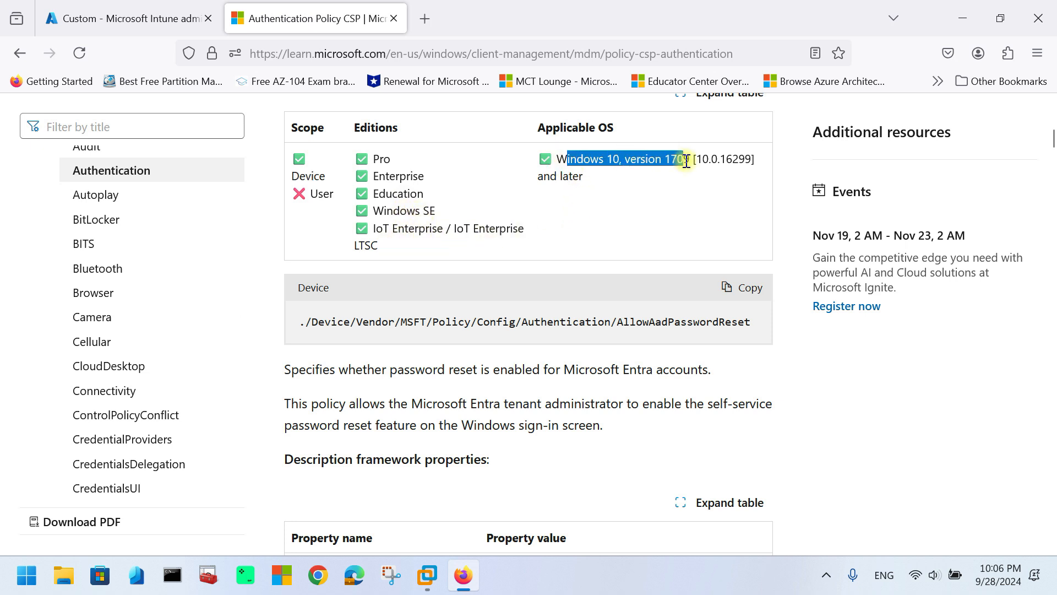
{"action": "scroll", "coordinate": [643, 226], "scroll_direction": "down", "scroll_amount": 2}
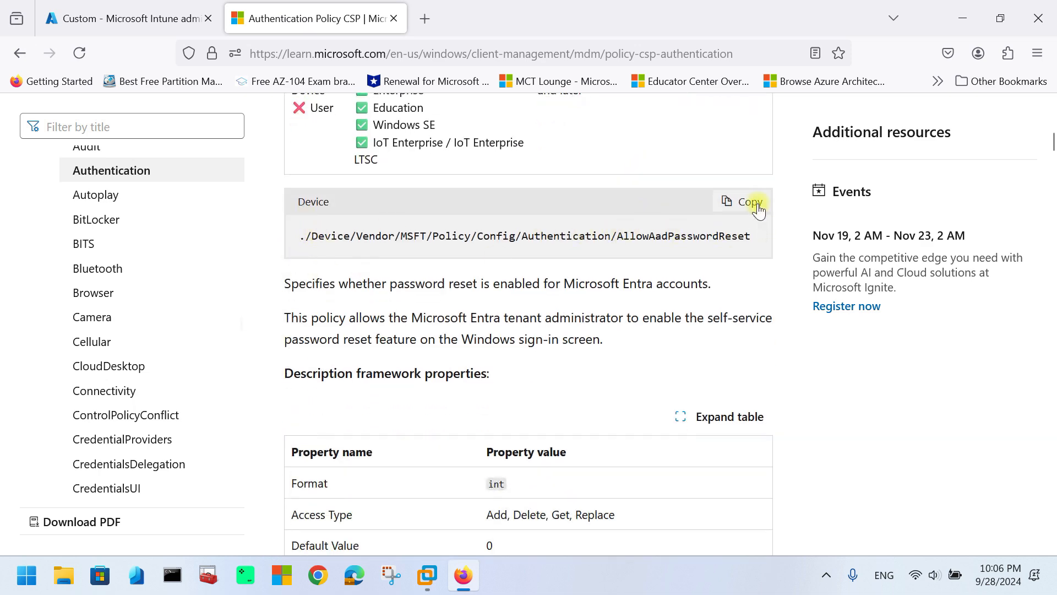
{"action": "scroll", "coordinate": [406, 247], "scroll_direction": "down", "scroll_amount": 2}
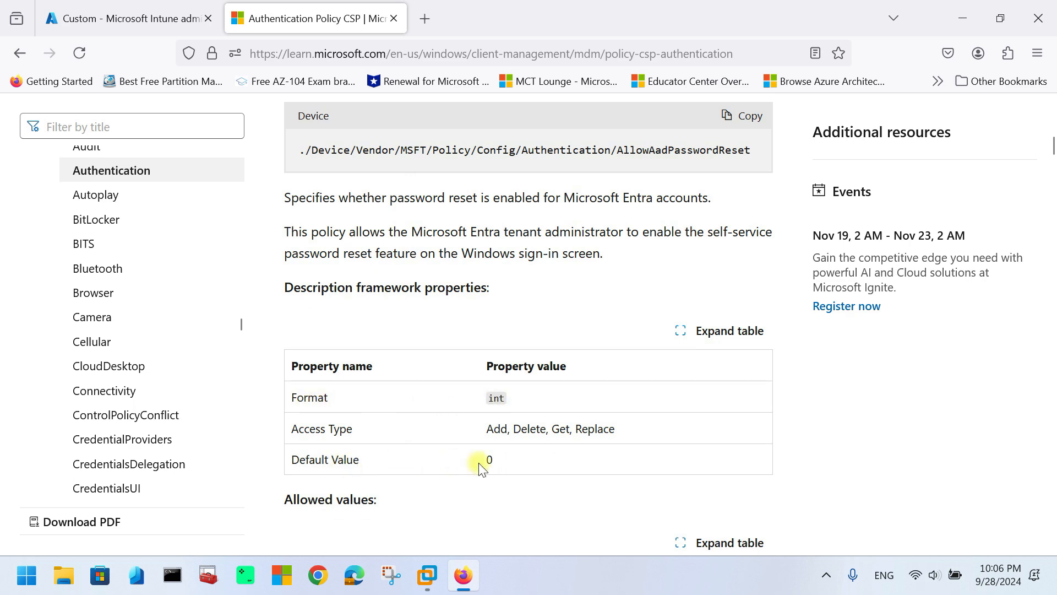
{"action": "scroll", "coordinate": [479, 463], "scroll_direction": "down", "scroll_amount": 2}
{"action": "scroll", "coordinate": [350, 526], "scroll_direction": "down", "scroll_amount": 4}
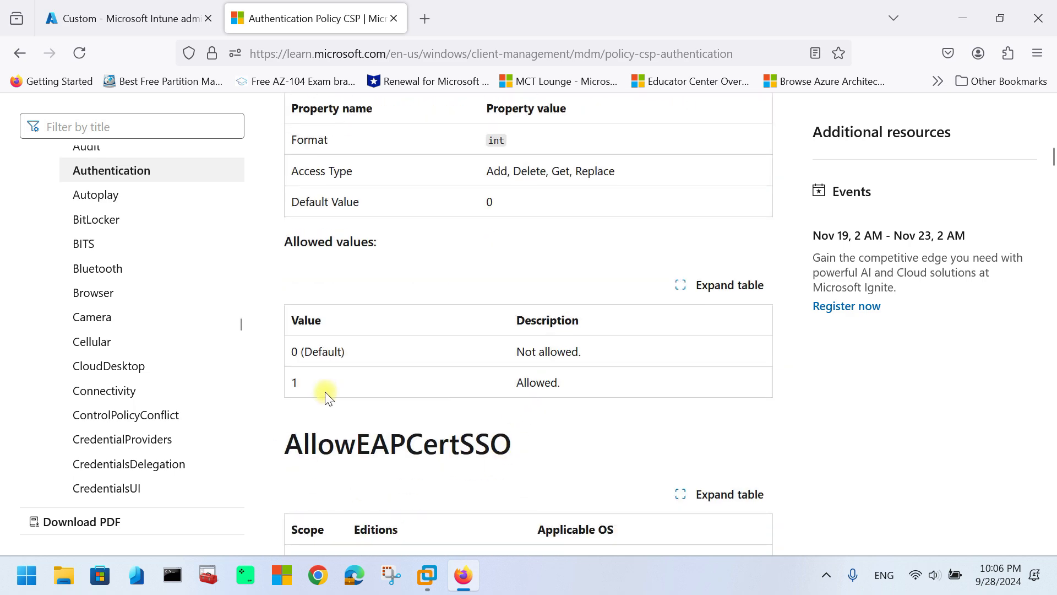
{"action": "scroll", "coordinate": [443, 359], "scroll_direction": "up", "scroll_amount": 14}
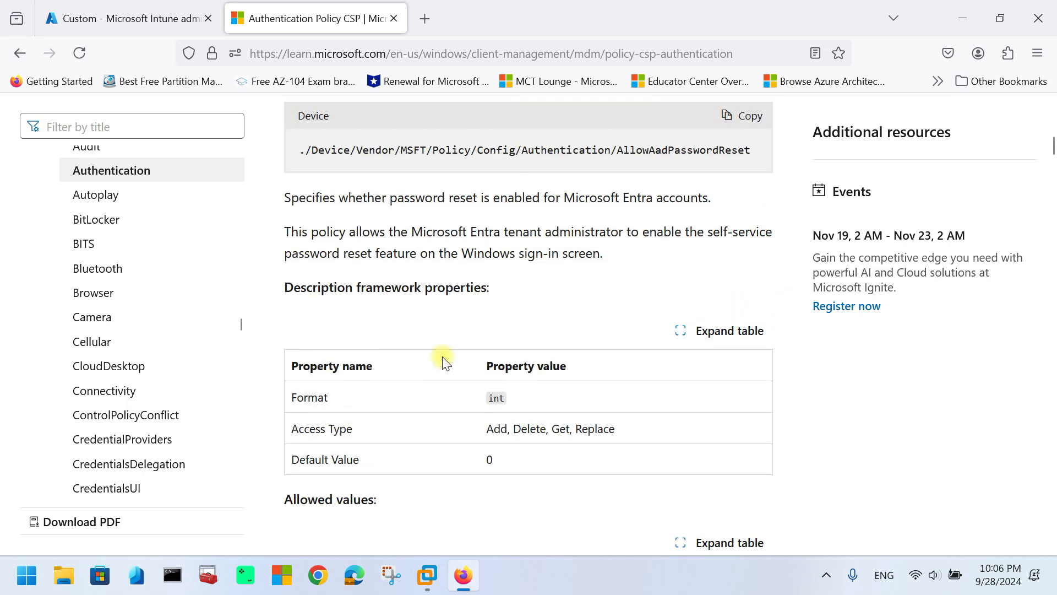
{"action": "scroll", "coordinate": [435, 247], "scroll_direction": "down", "scroll_amount": 2}
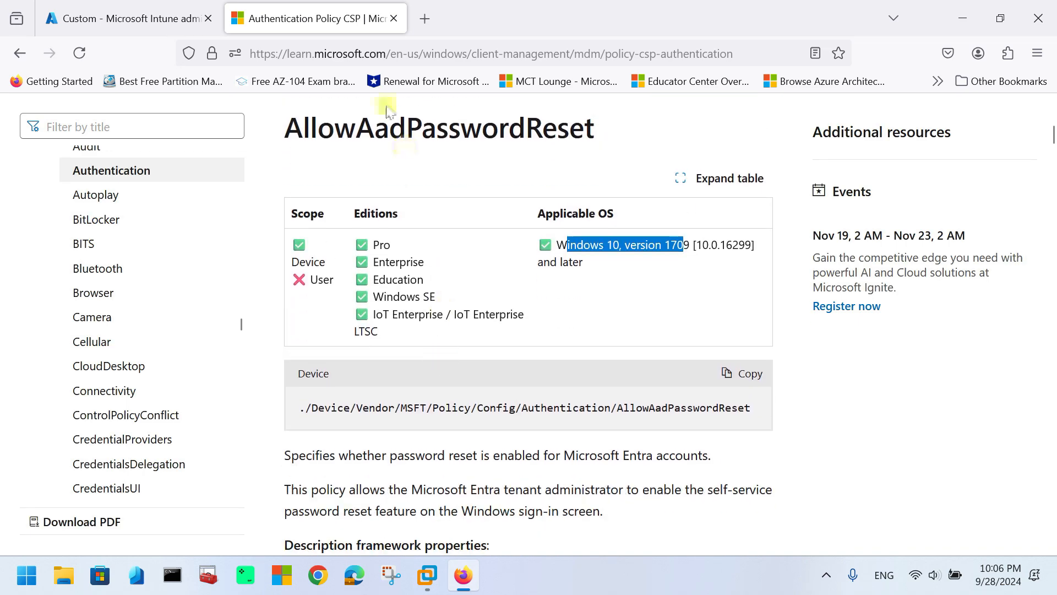
Copy the AllowAadPasswordReset heading and return to the Intune Custom profile tab
{"action": "left_click", "coordinate": [432, 130]}
{"action": "double_click", "coordinate": [431, 130]}
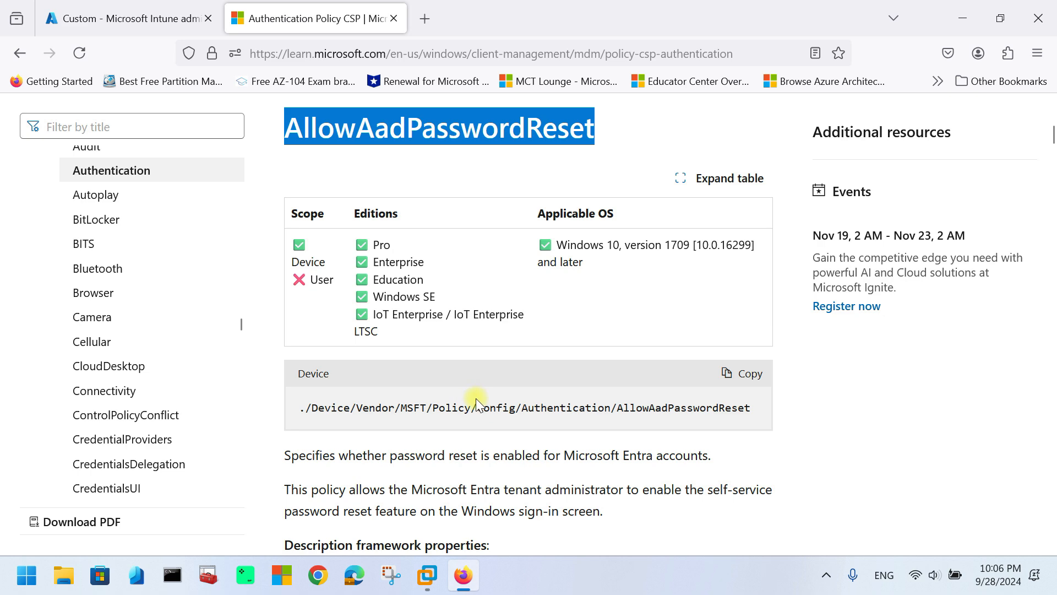
{"action": "scroll", "coordinate": [475, 401], "scroll_direction": "up", "scroll_amount": 4}
{"action": "left_click_drag", "start_coordinate": [285, 300], "coordinate": [594, 300]}
{"action": "right_click", "coordinate": [514, 301]}
{"action": "left_click", "coordinate": [530, 313]}
{"action": "left_click", "coordinate": [82, 22]}
Paste AllowAadPasswordReset into the profile Name field and trim its end for a suffix
{"action": "left_click", "coordinate": [441, 268]}
{"action": "key", "text": "ctrl+v"}
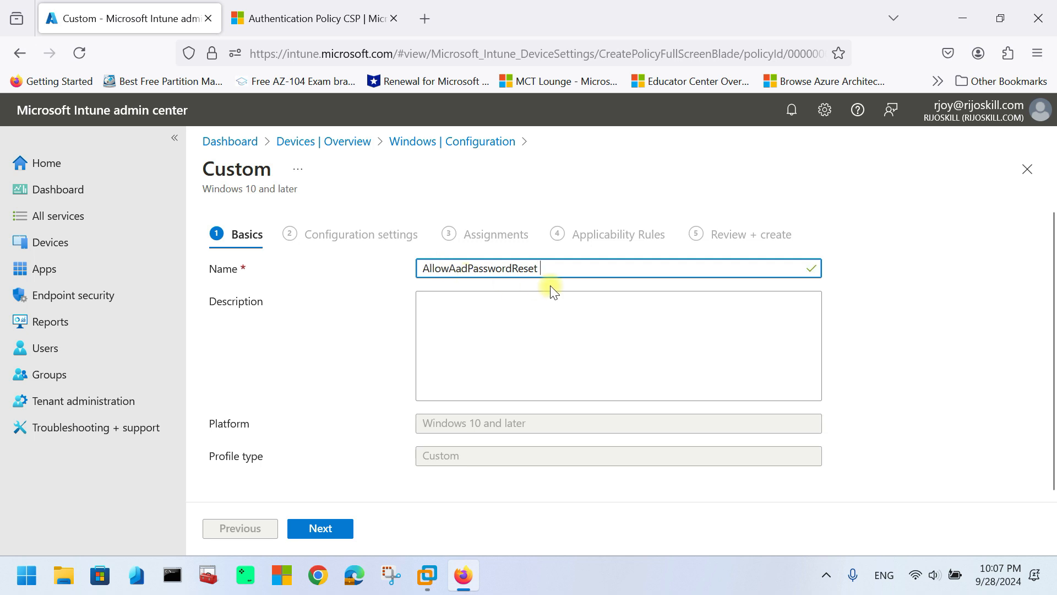
{"action": "key", "text": "BackSpace"}
{"action": "key", "text": "BackSpace"}
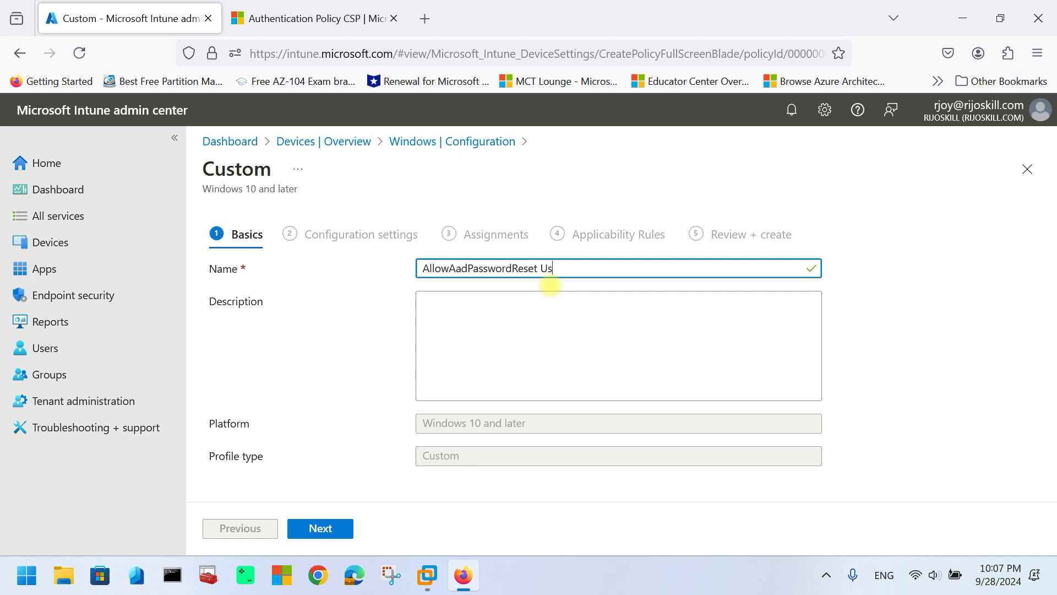
Select the AllowAadPasswordReset 'This policy allows…' paragraph in the Authentication CSP article
{"action": "left_click", "coordinate": [560, 298]}
{"action": "left_click", "coordinate": [308, 18]}
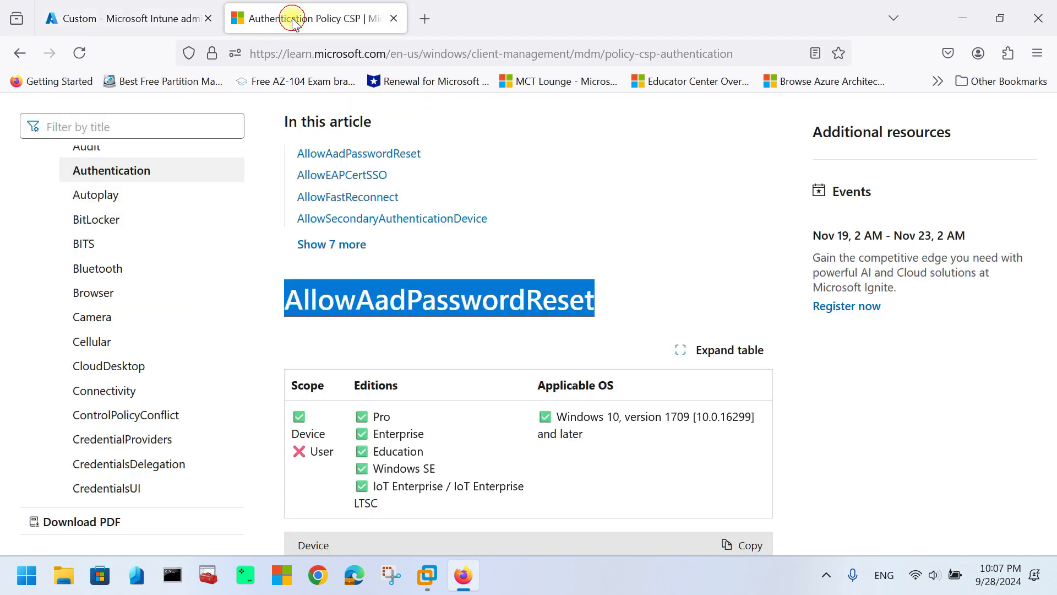
{"action": "scroll", "coordinate": [473, 319], "scroll_direction": "down", "scroll_amount": 3}
{"action": "scroll", "coordinate": [479, 297], "scroll_direction": "down", "scroll_amount": 2}
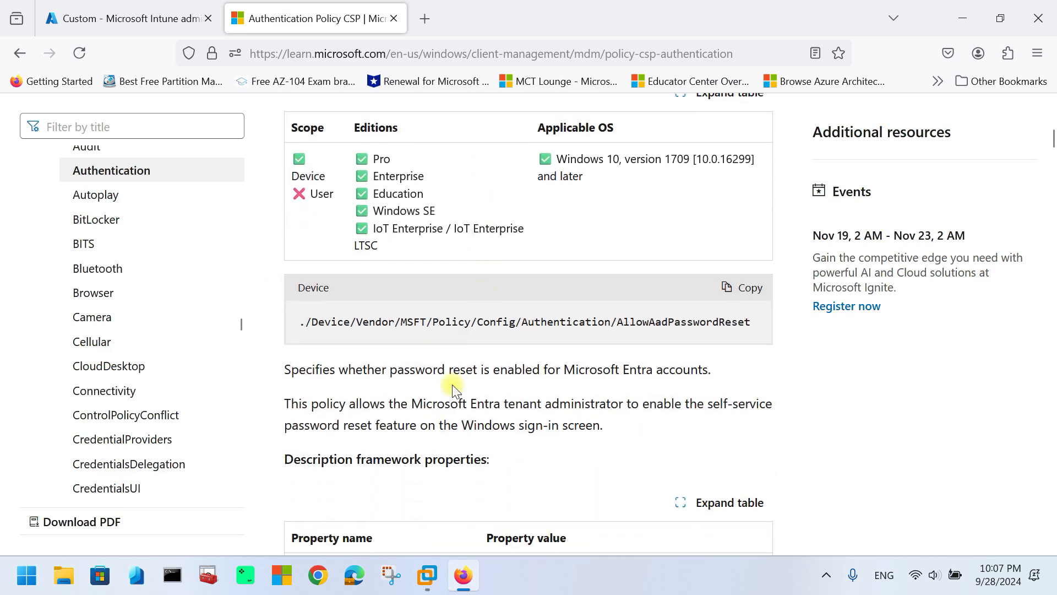
{"action": "left_click_drag", "start_coordinate": [285, 404], "coordinate": [639, 423]}
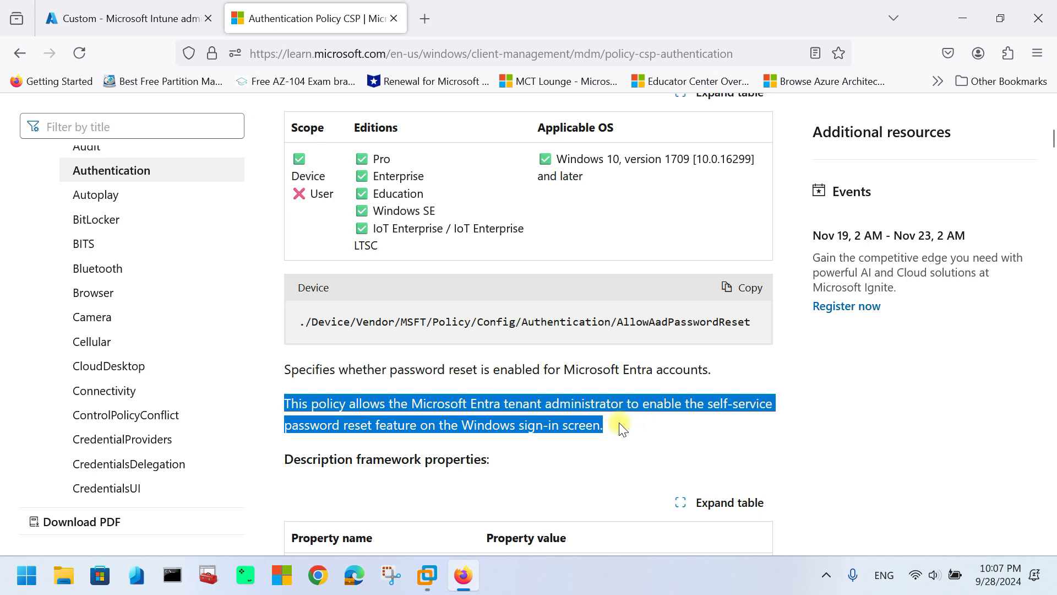
{"action": "right_click", "coordinate": [577, 413]}
Paste the policy paragraph into Description, add a creator note, and continue to Configuration settings
{"action": "left_click", "coordinate": [602, 197]}
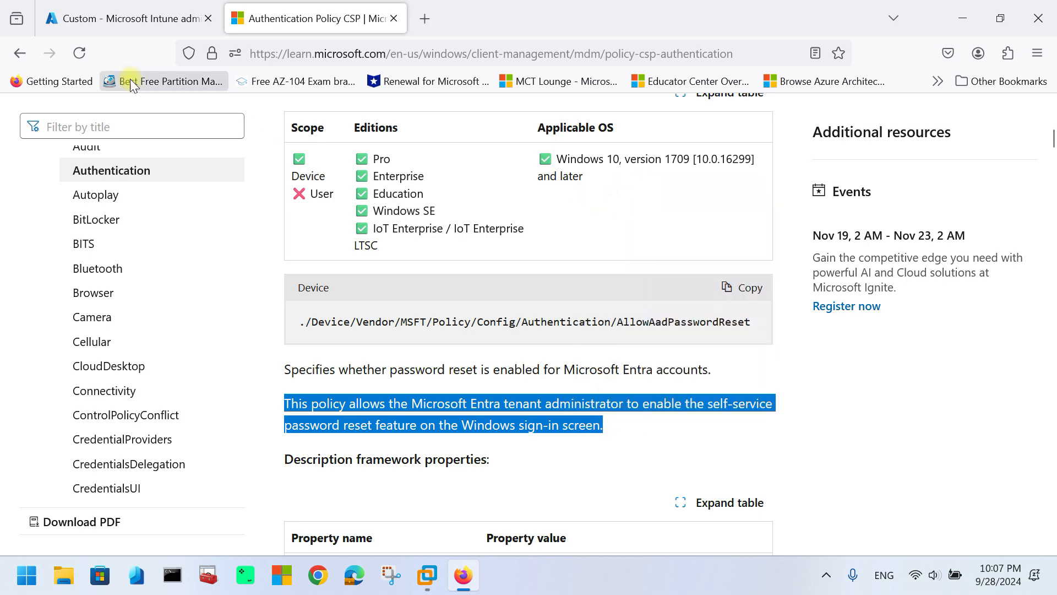
{"action": "left_click", "coordinate": [126, 18]}
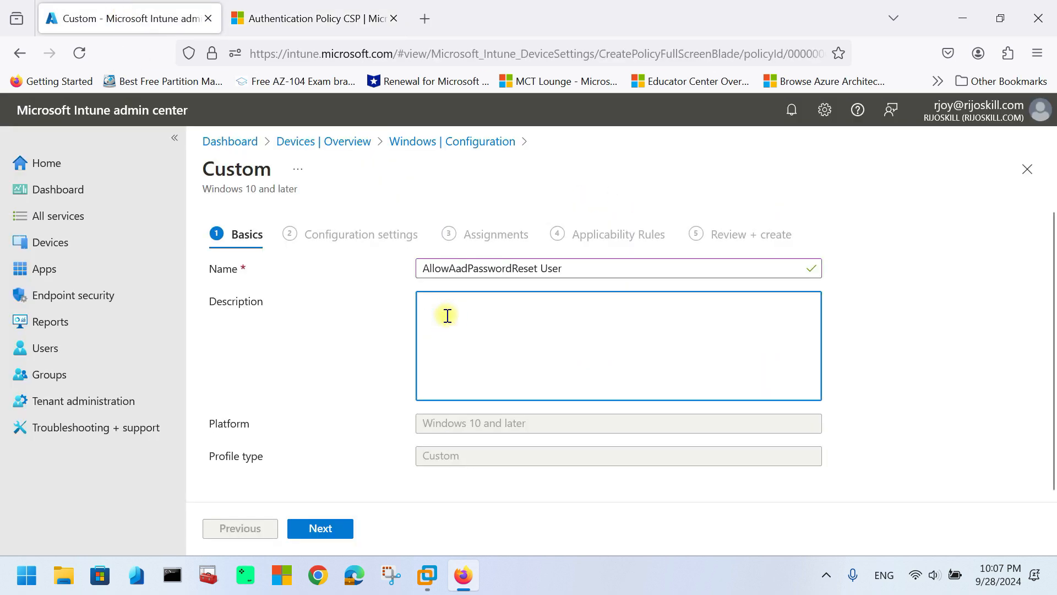
{"action": "key", "text": "ctrl+v"}
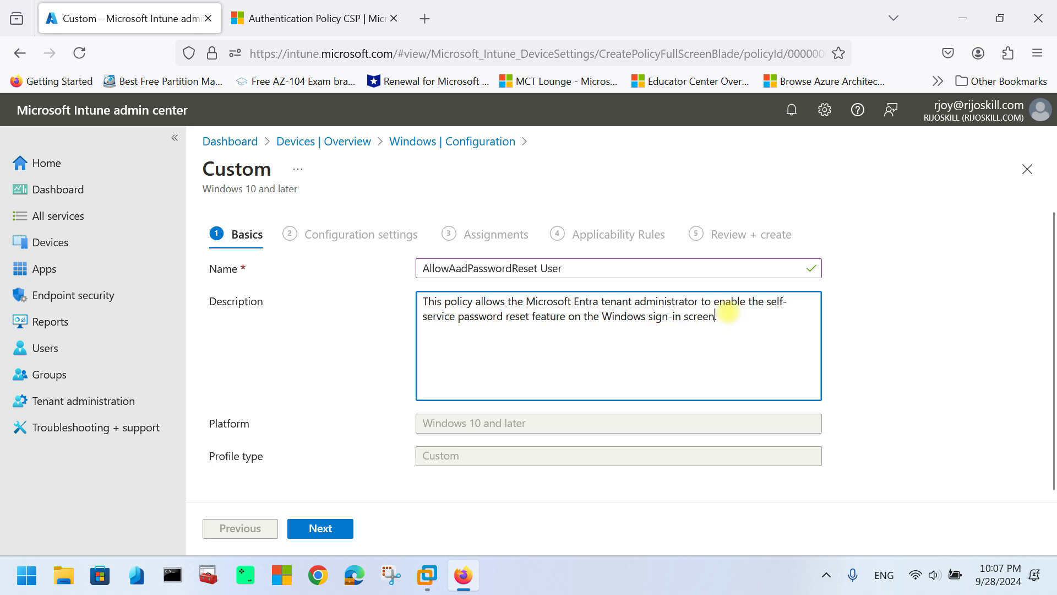
{"action": "type", "text": ". policy created rijo"}
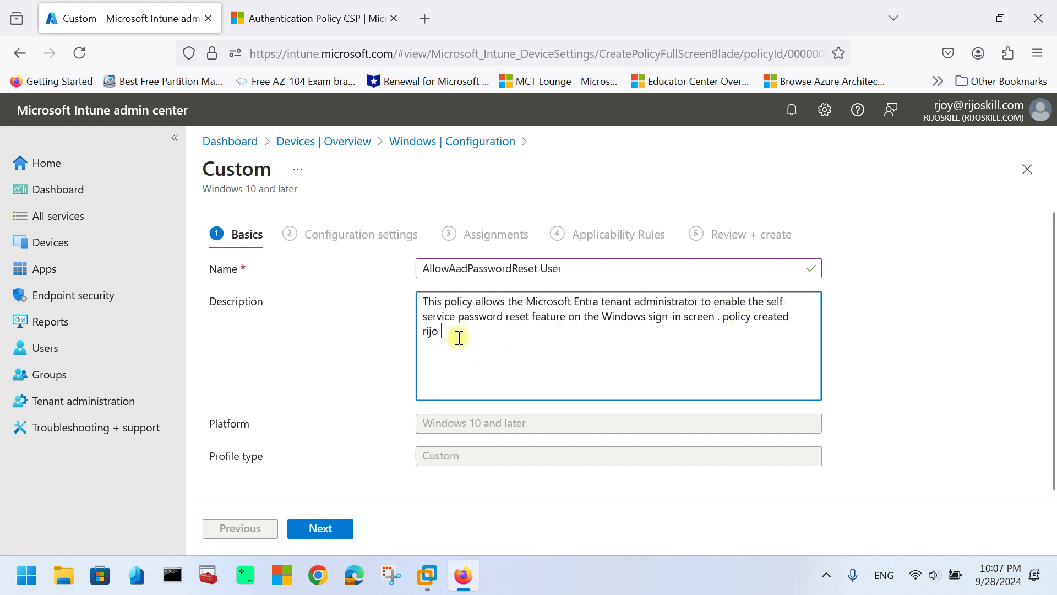
{"action": "scroll", "coordinate": [458, 338], "scroll_direction": "down", "scroll_amount": 1}
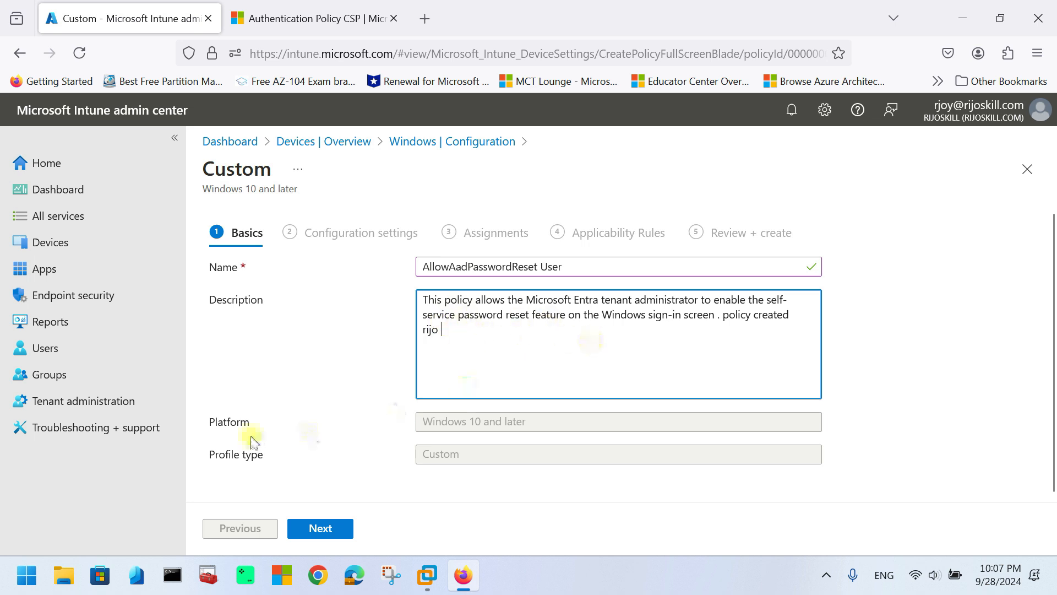
{"action": "left_click", "coordinate": [312, 522]}
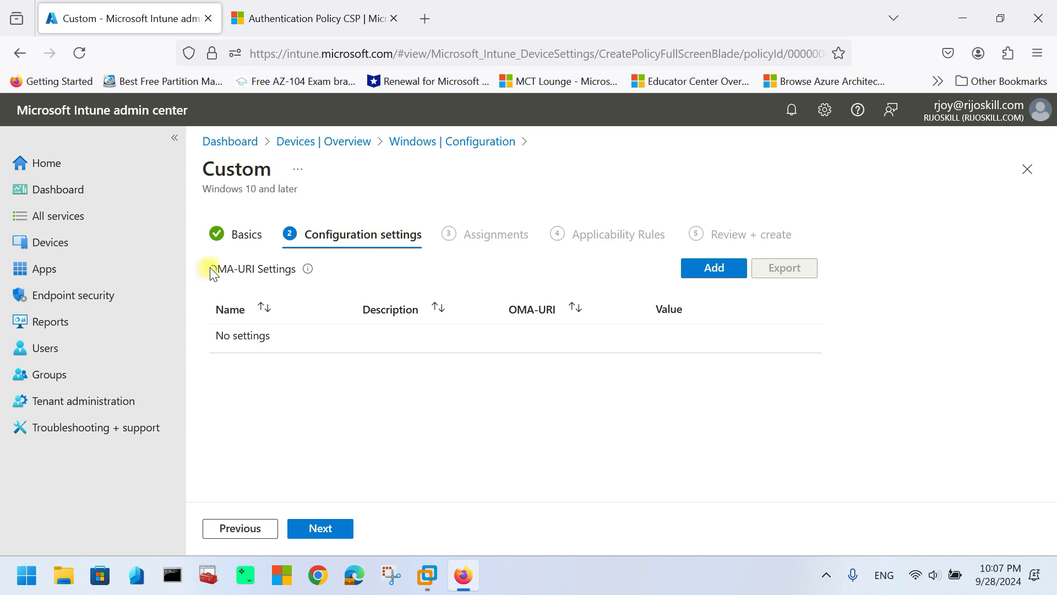
Add a new OMA-URI row named AllowAadPasswordReset, copied from the documentation
{"action": "left_click", "coordinate": [701, 269]}
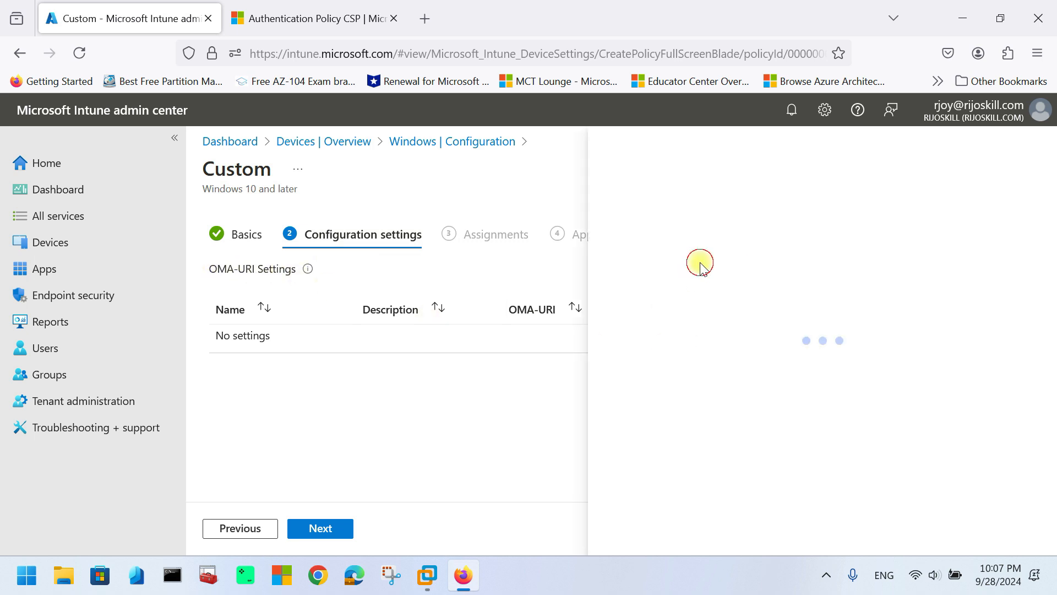
{"action": "left_click", "coordinate": [276, 20]}
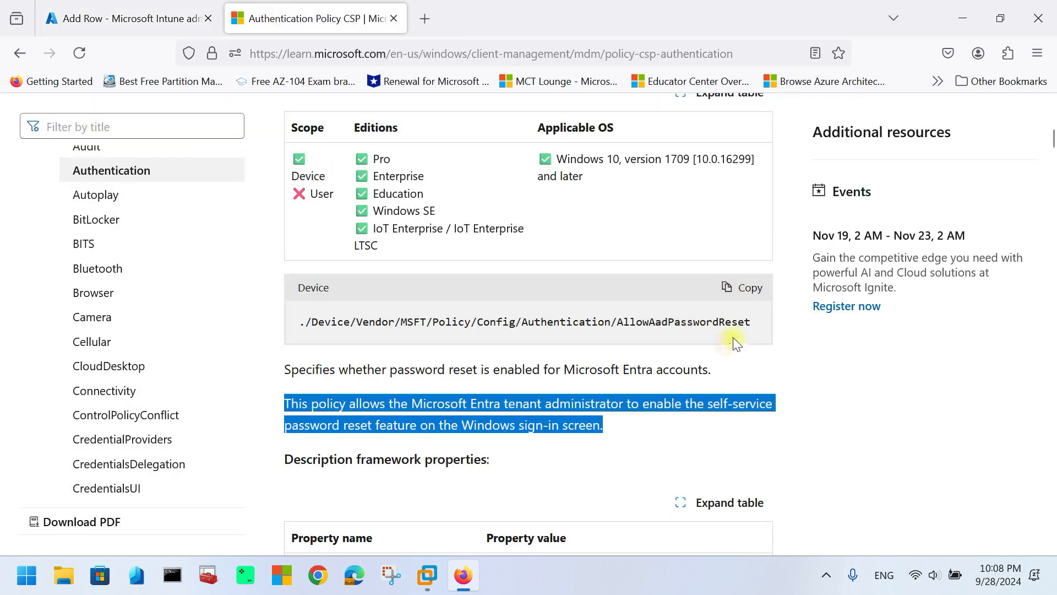
{"action": "left_click_drag", "start_coordinate": [615, 321], "coordinate": [735, 324]}
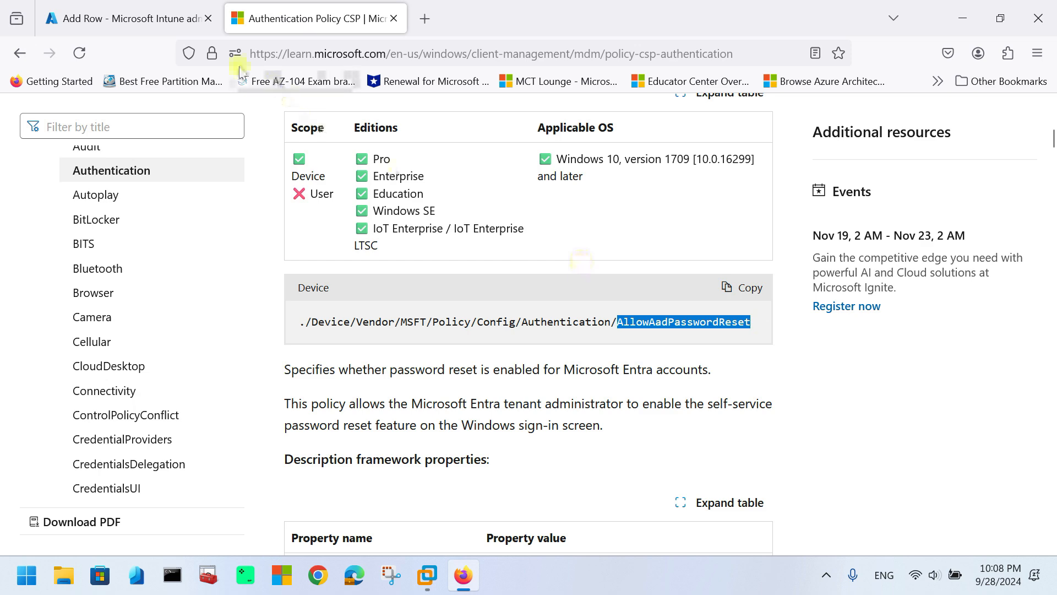
{"action": "left_click", "coordinate": [143, 19]}
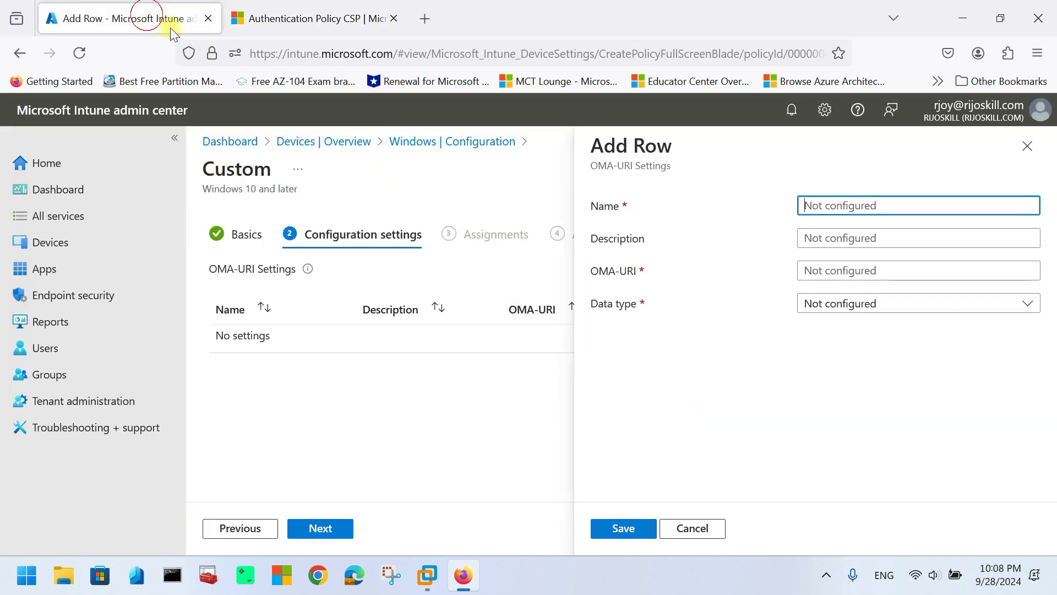
{"action": "left_click", "coordinate": [851, 210]}
{"action": "key", "text": "ctrl+v"}
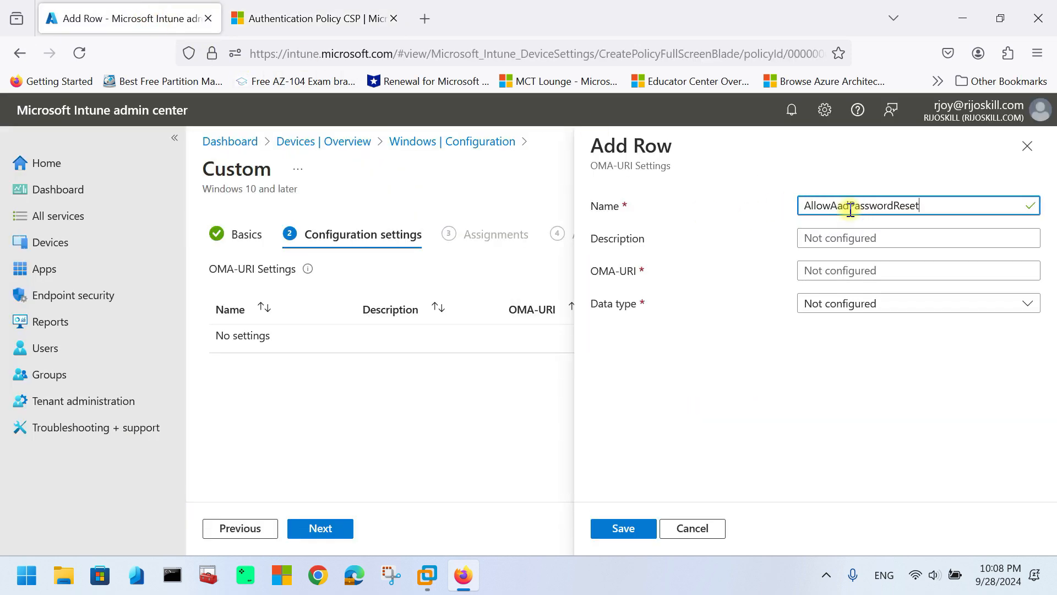
Copy the policy description sentences from the docs into the row's Description
{"action": "left_click", "coordinate": [276, 28]}
{"action": "left_click", "coordinate": [325, 405]}
{"action": "left_click_drag", "start_coordinate": [287, 404], "coordinate": [481, 403]}
{"action": "left_click", "coordinate": [297, 380]}
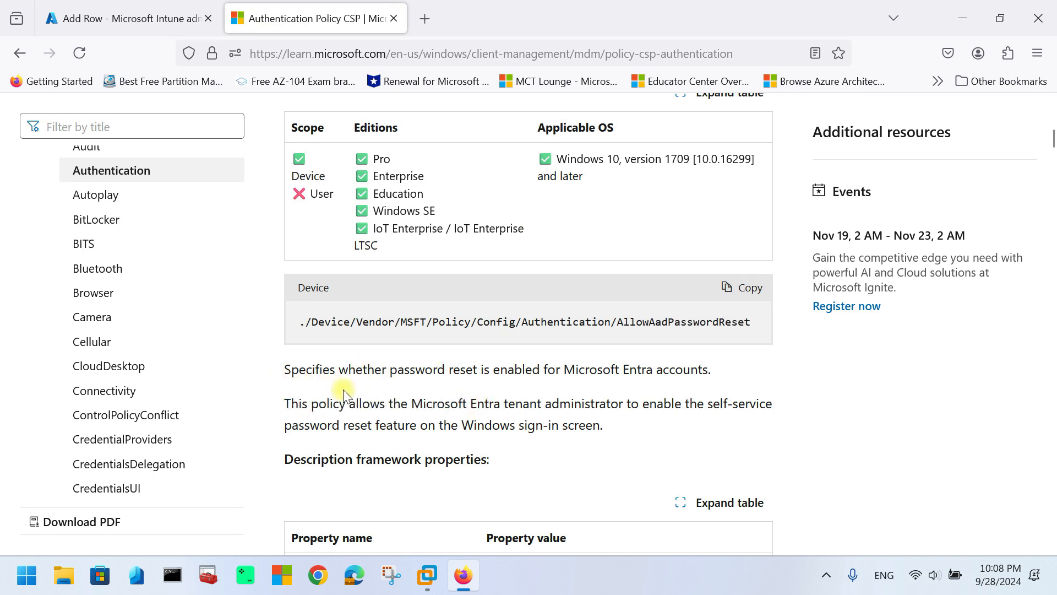
{"action": "left_click_drag", "start_coordinate": [391, 376], "coordinate": [598, 429]}
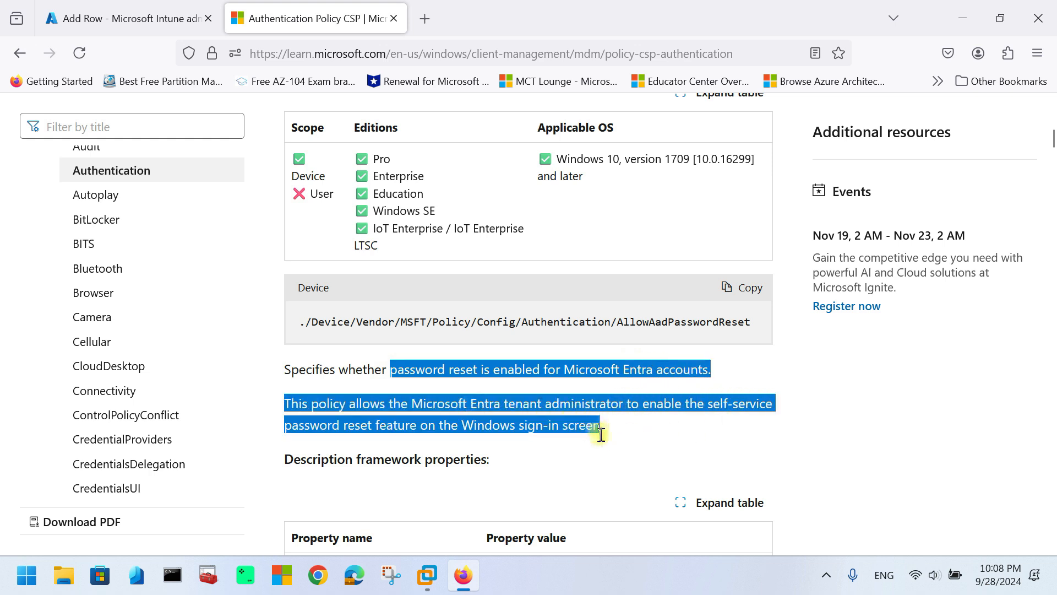
{"action": "left_click", "coordinate": [126, 19]}
{"action": "left_click", "coordinate": [822, 238]}
{"action": "key", "text": "ctrl+v"}
{"action": "left_click", "coordinate": [787, 389]}
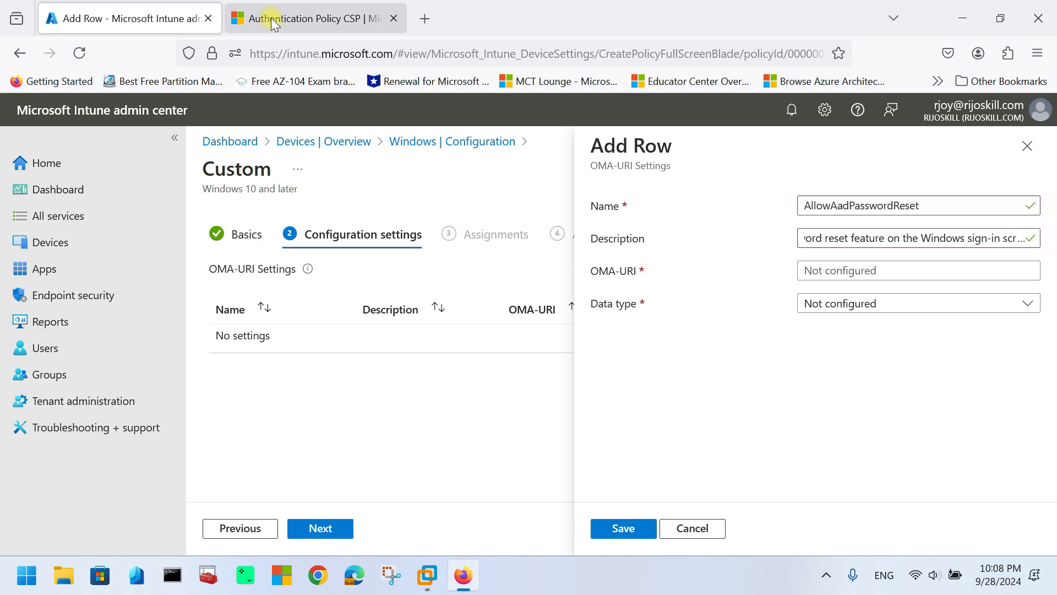
Paste the Device OMA-URI path ending /Config/Authentication/AllowAadPasswordReset into the OMA-URI field
{"action": "left_click", "coordinate": [248, 17]}
{"action": "left_click_drag", "start_coordinate": [300, 325], "coordinate": [730, 322]}
{"action": "left_click", "coordinate": [786, 381]}
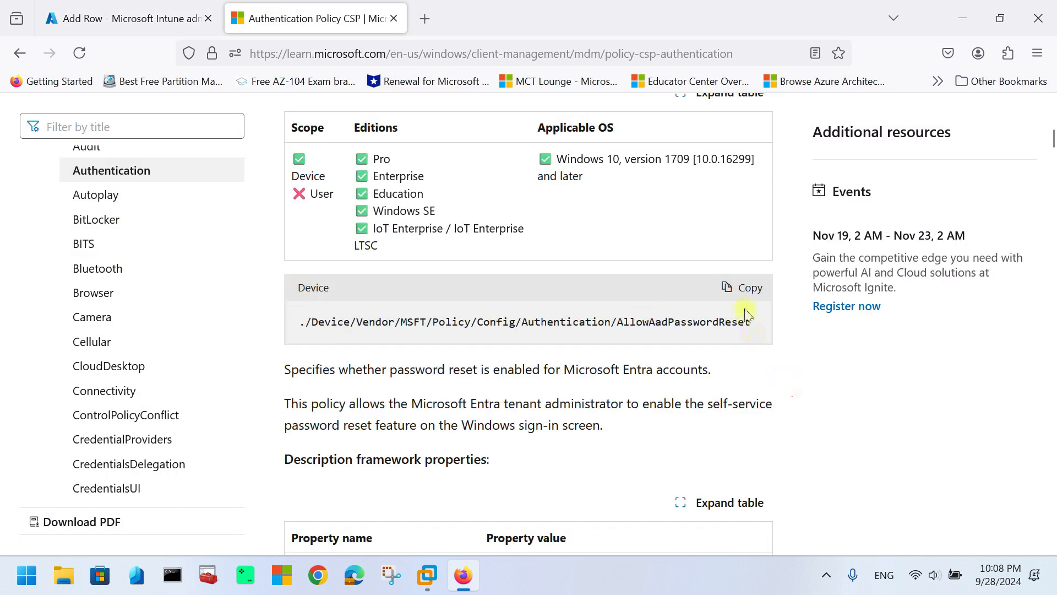
{"action": "left_click", "coordinate": [745, 288]}
{"action": "left_click", "coordinate": [102, 11]}
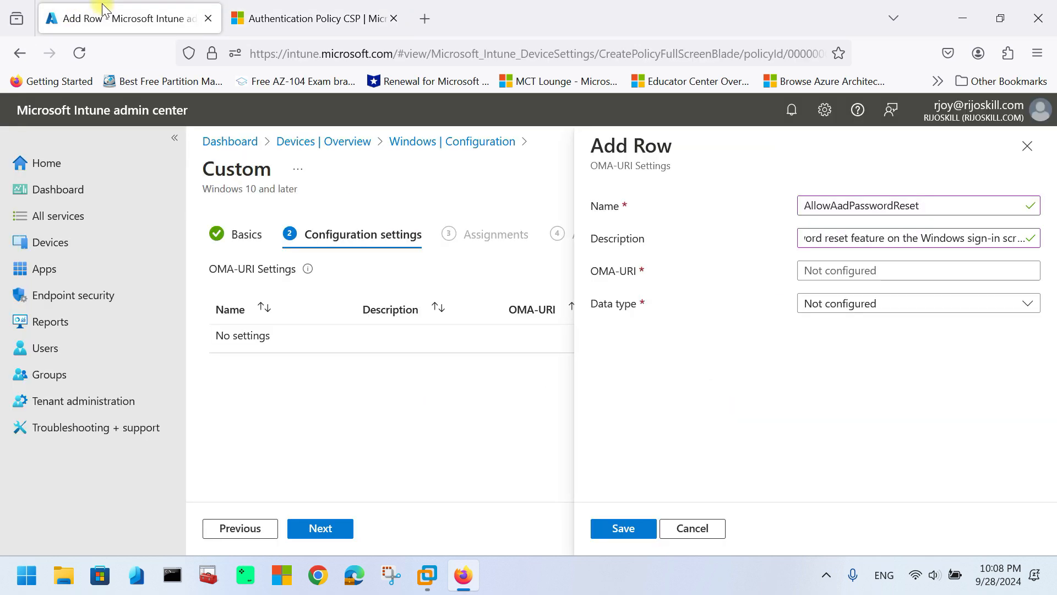
{"action": "left_click", "coordinate": [825, 276]}
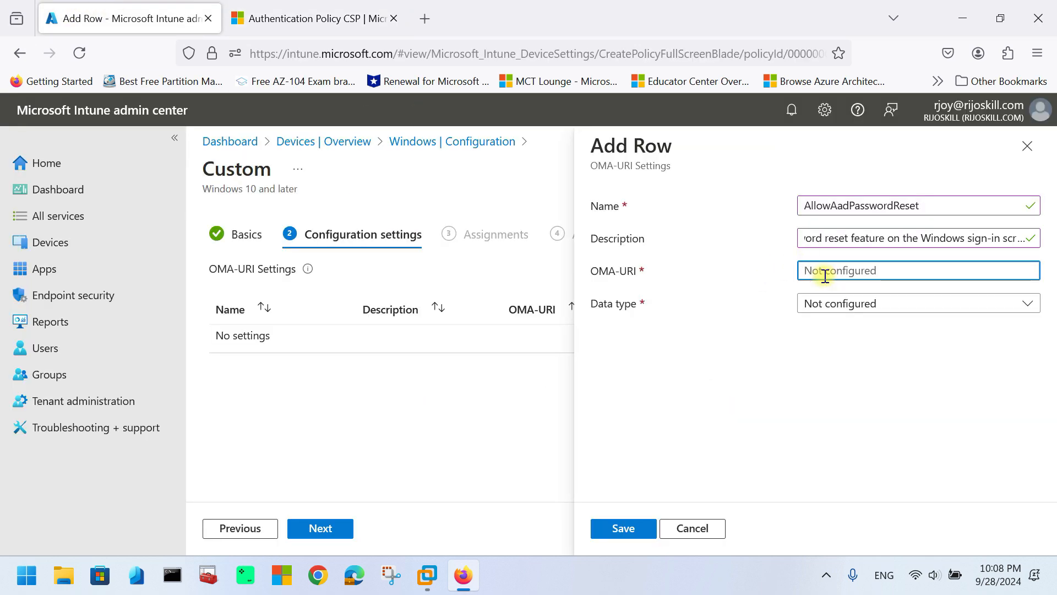
{"action": "key", "text": "ctrl+v"}
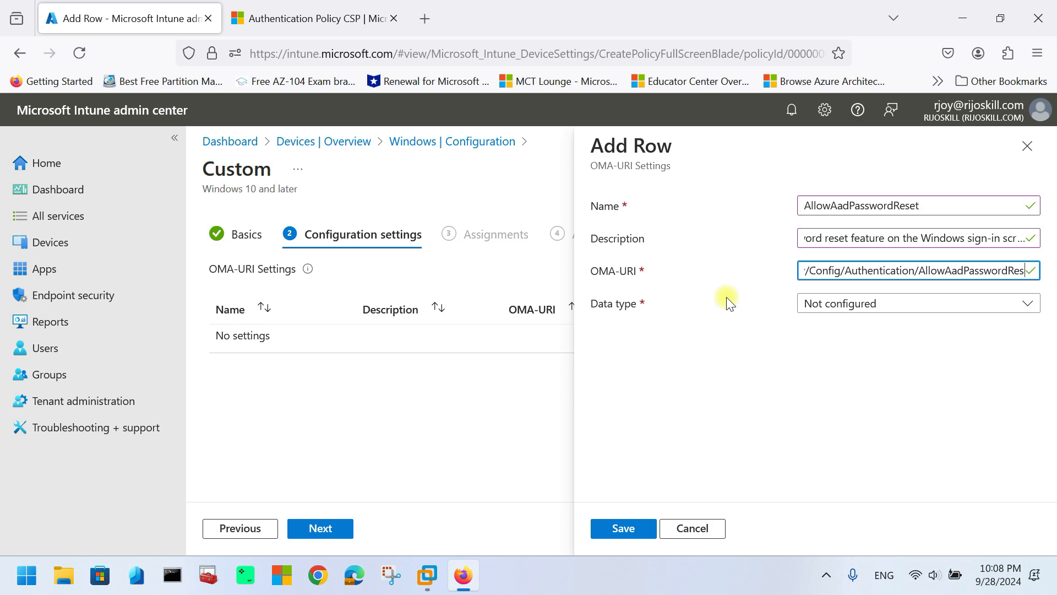
Check the ./Device, Config and Authentication parts of the path against the documentation
{"action": "left_click", "coordinate": [286, 7]}
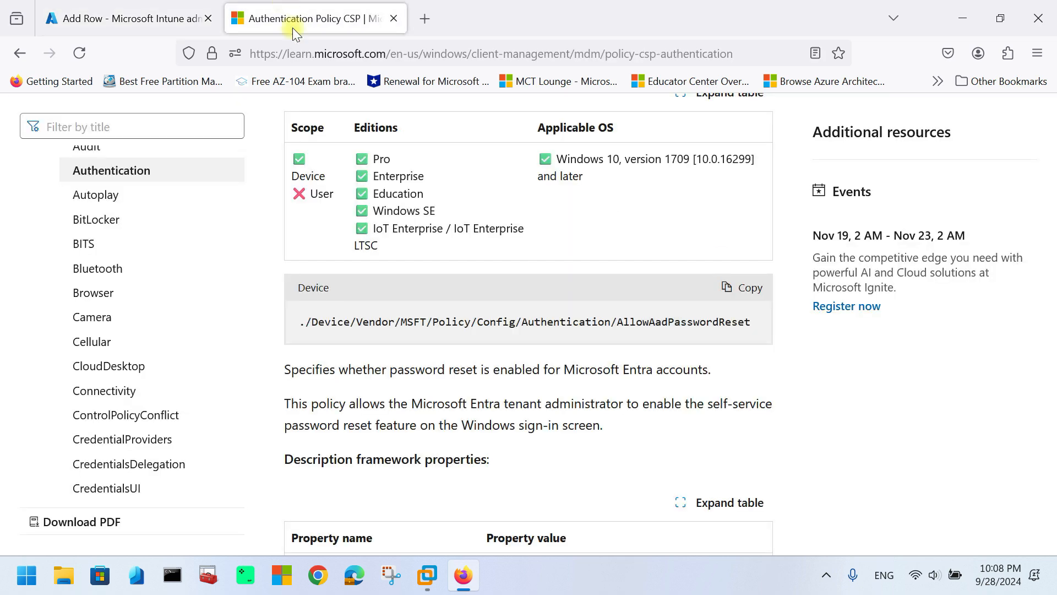
{"action": "left_click_drag", "start_coordinate": [302, 325], "coordinate": [352, 324]}
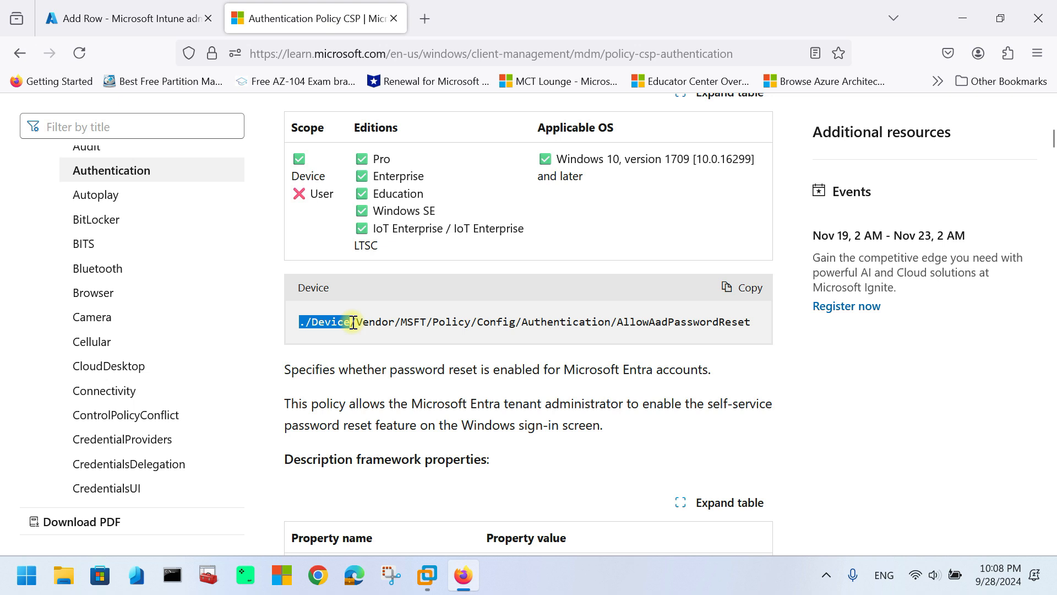
{"action": "left_click_drag", "start_coordinate": [525, 323], "coordinate": [752, 325]}
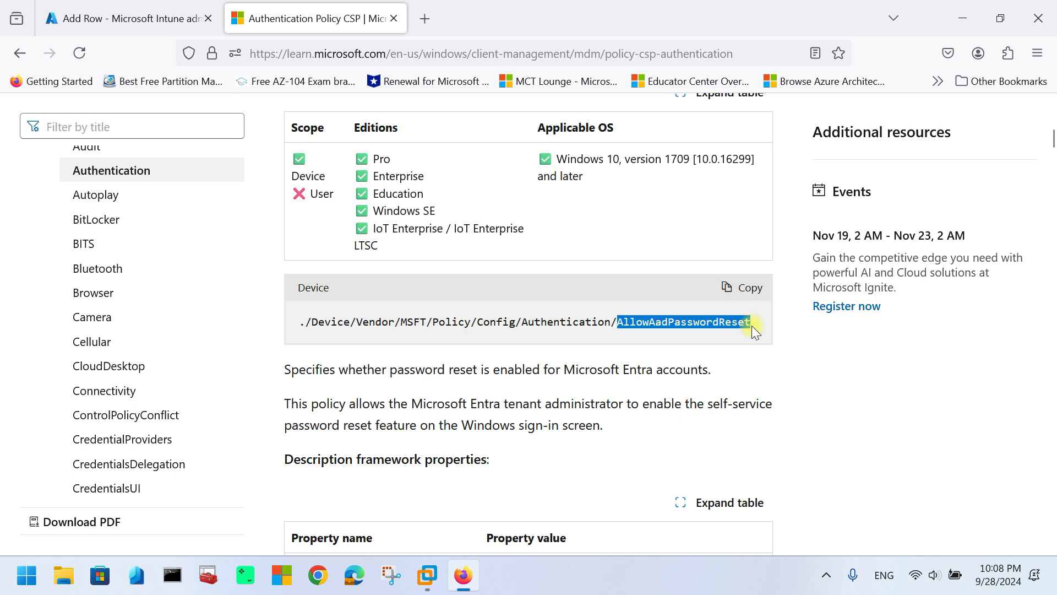
{"action": "double_click", "coordinate": [506, 324]}
{"action": "left_click", "coordinate": [156, 11]}
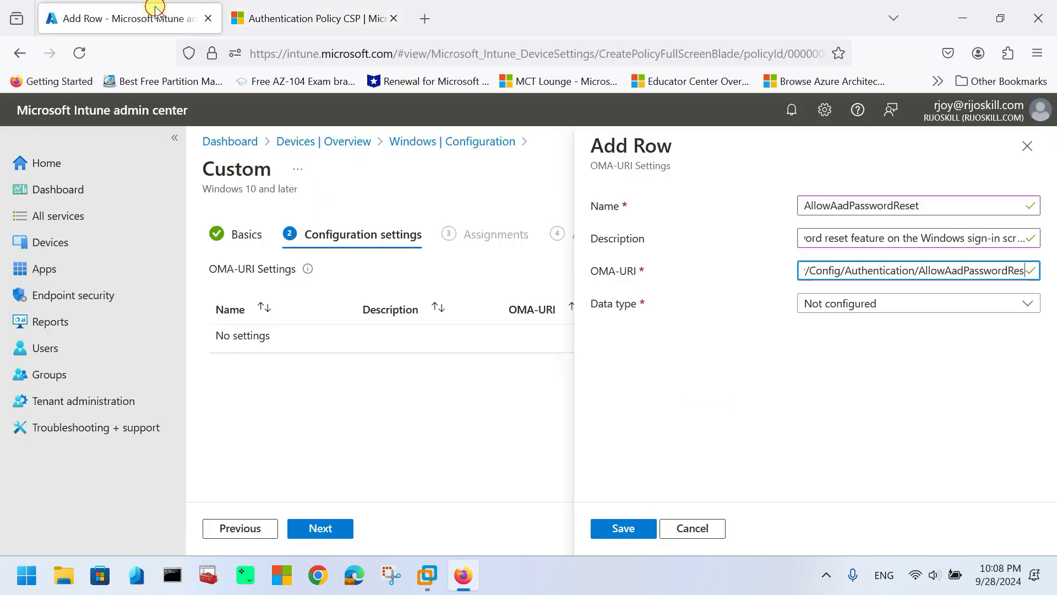
{"action": "left_click", "coordinate": [815, 303]}
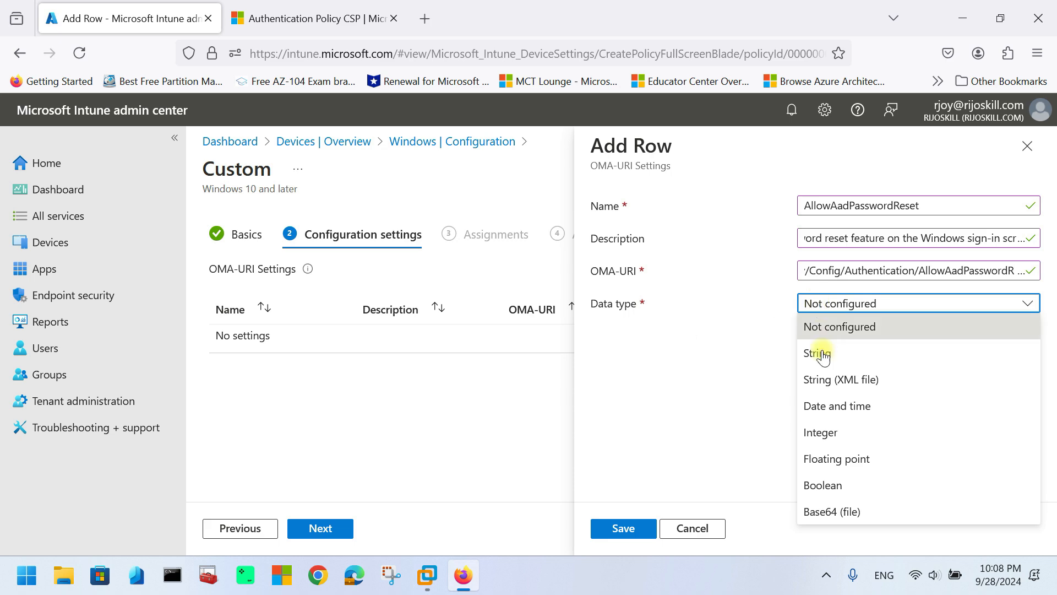
Set the row to Integer data type with value 1 (Allowed) and save it
{"action": "left_click", "coordinate": [821, 432]}
{"action": "left_click", "coordinate": [314, 18]}
{"action": "scroll", "coordinate": [348, 348], "scroll_direction": "down", "scroll_amount": 8}
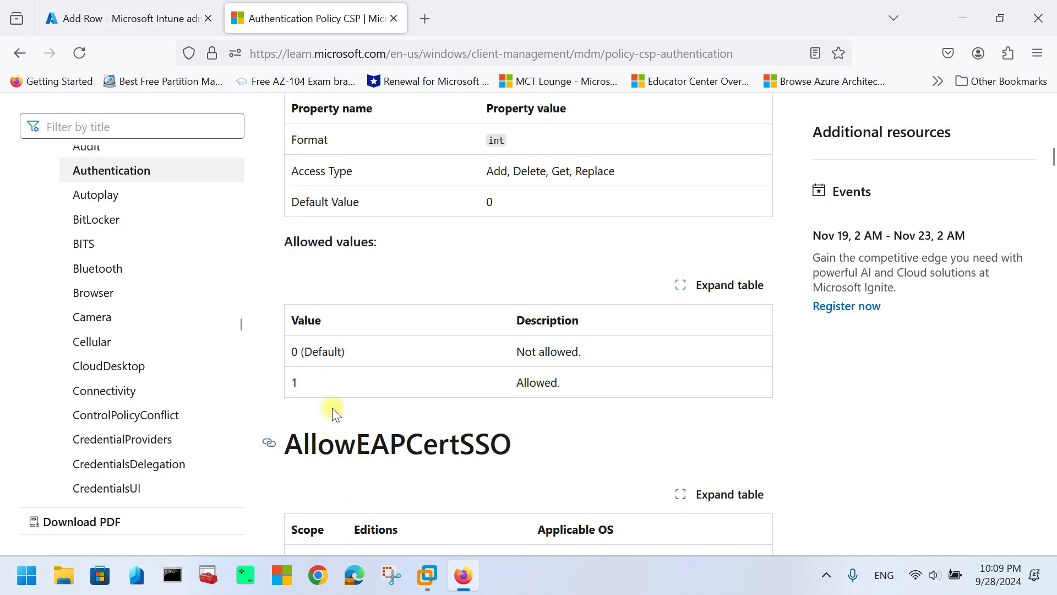
{"action": "left_click_drag", "start_coordinate": [579, 385], "coordinate": [401, 401]}
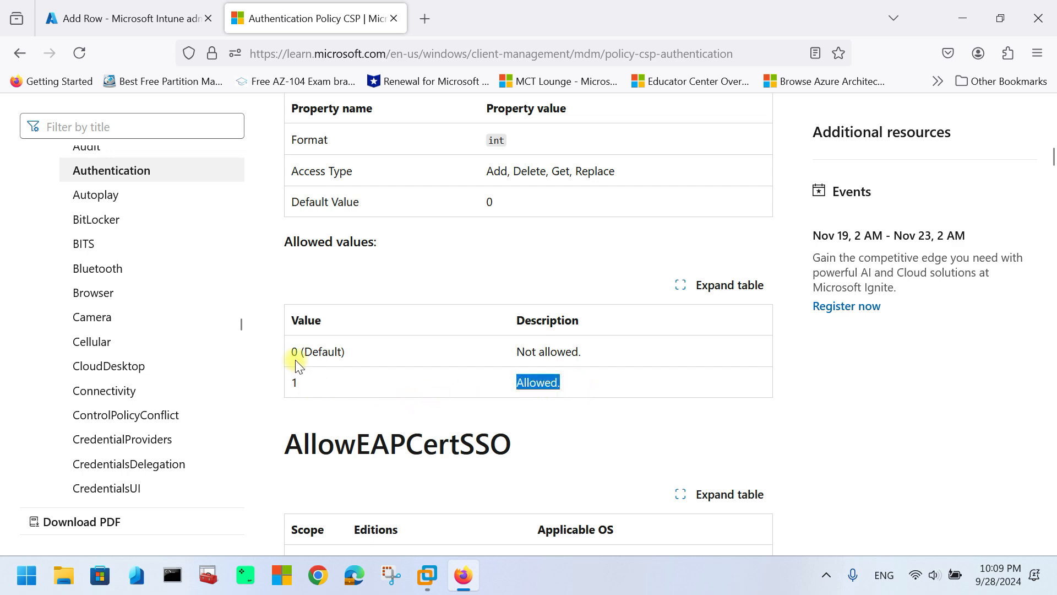
{"action": "mouse_move", "coordinate": [309, 387]}
{"action": "left_mouse_down"}
{"action": "mouse_move", "coordinate": [290, 382]}
{"action": "mouse_move", "coordinate": [303, 380]}
{"action": "left_mouse_up"}
{"action": "left_click", "coordinate": [132, 9]}
{"action": "left_click", "coordinate": [832, 348]}
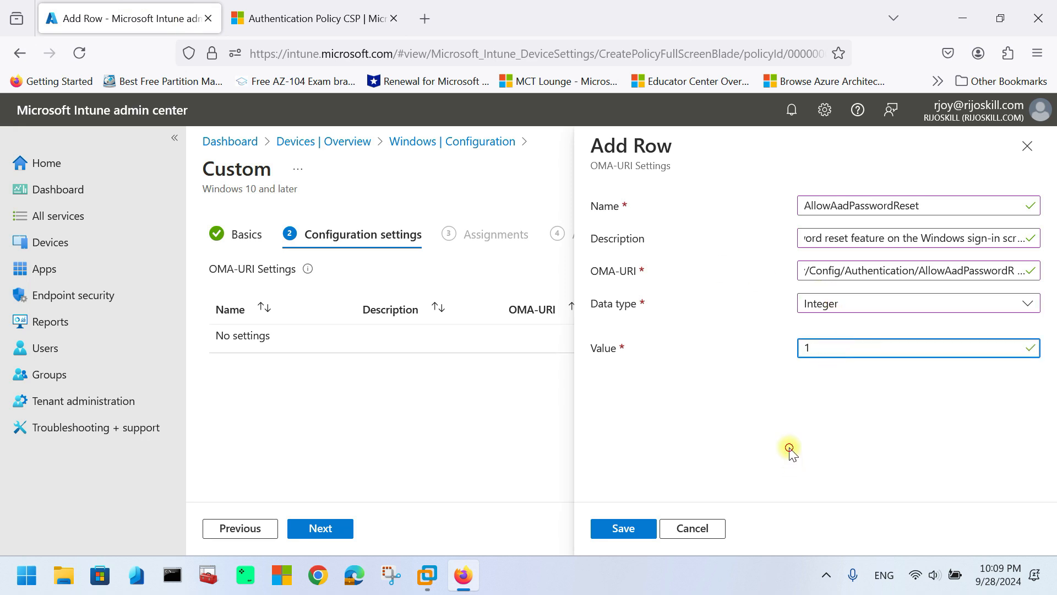
{"action": "left_click", "coordinate": [621, 527]}
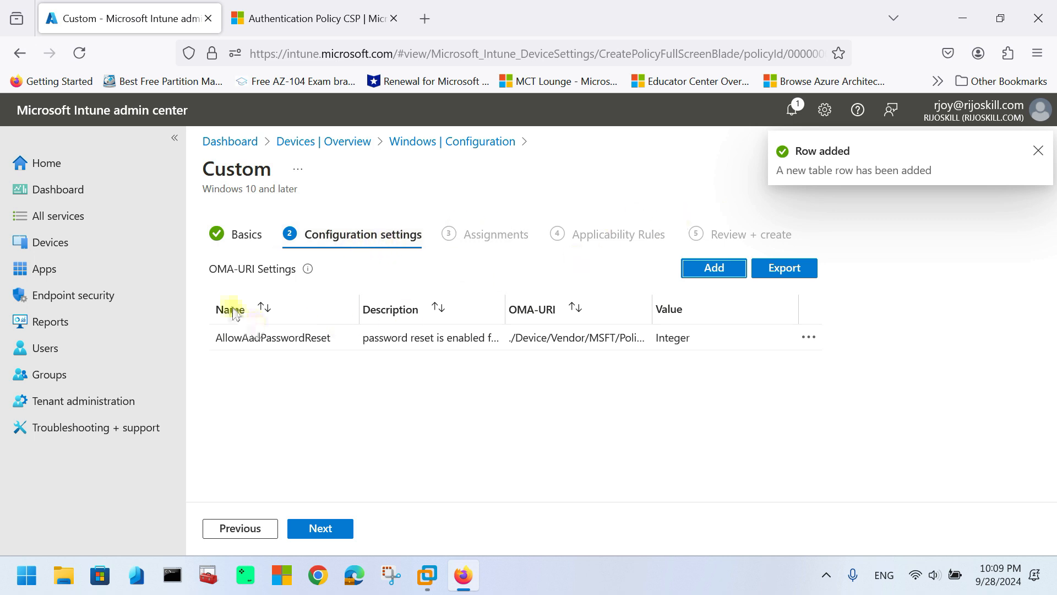
Advance the Custom profile wizard to Assignments after checking the /Device path in the CSP documentation
{"action": "left_click", "coordinate": [337, 528]}
{"action": "scroll", "coordinate": [361, 357], "scroll_direction": "down", "scroll_amount": 2}
{"action": "scroll", "coordinate": [359, 361], "scroll_direction": "up", "scroll_amount": 2}
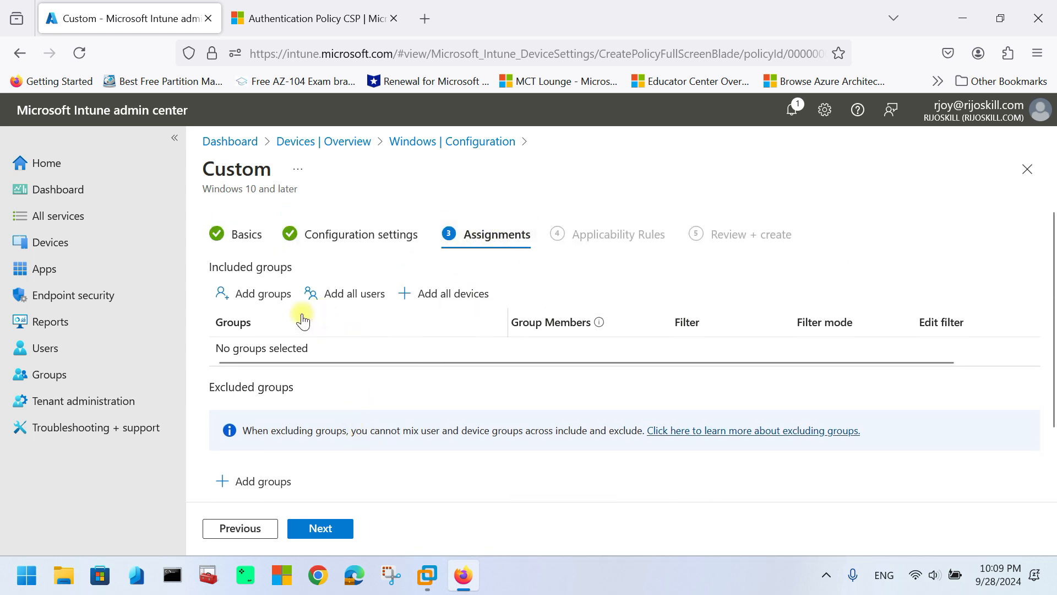
{"action": "left_click", "coordinate": [255, 9]}
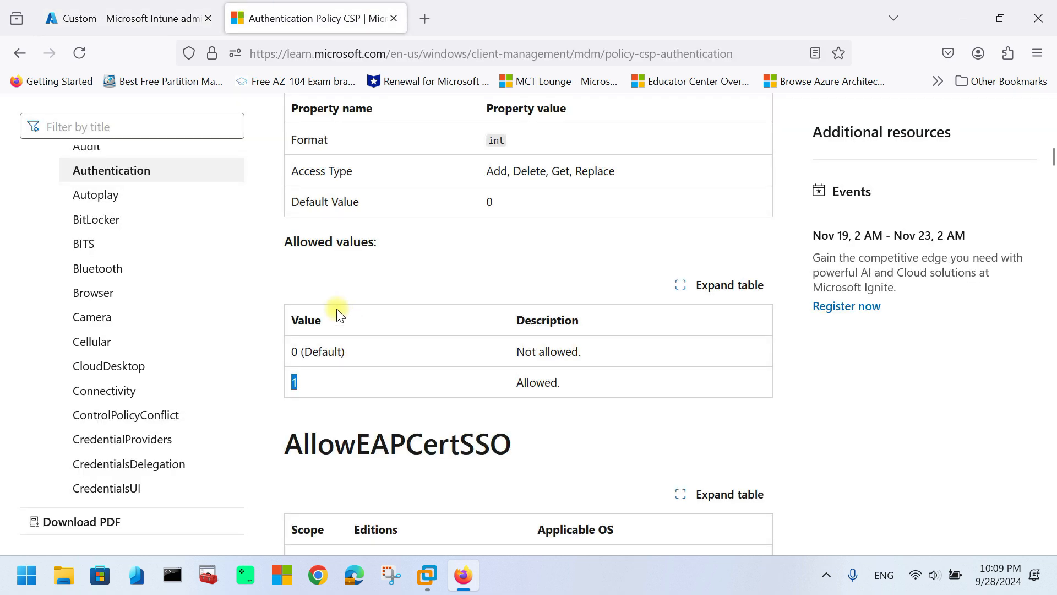
{"action": "scroll", "coordinate": [337, 309], "scroll_direction": "up", "scroll_amount": 9}
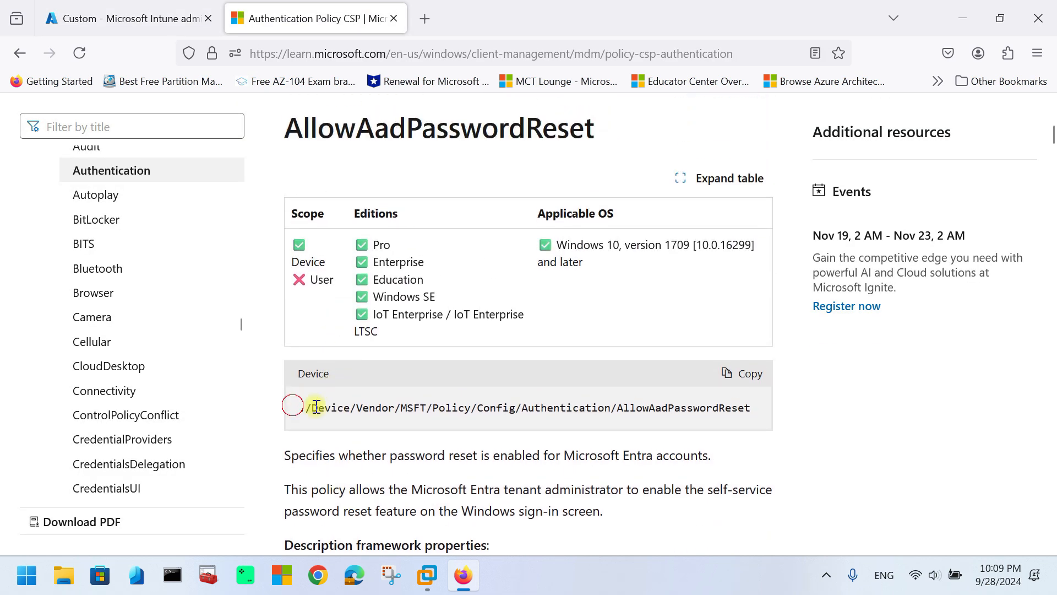
{"action": "left_click_drag", "start_coordinate": [292, 406], "coordinate": [355, 407]}
{"action": "left_click", "coordinate": [217, 23]}
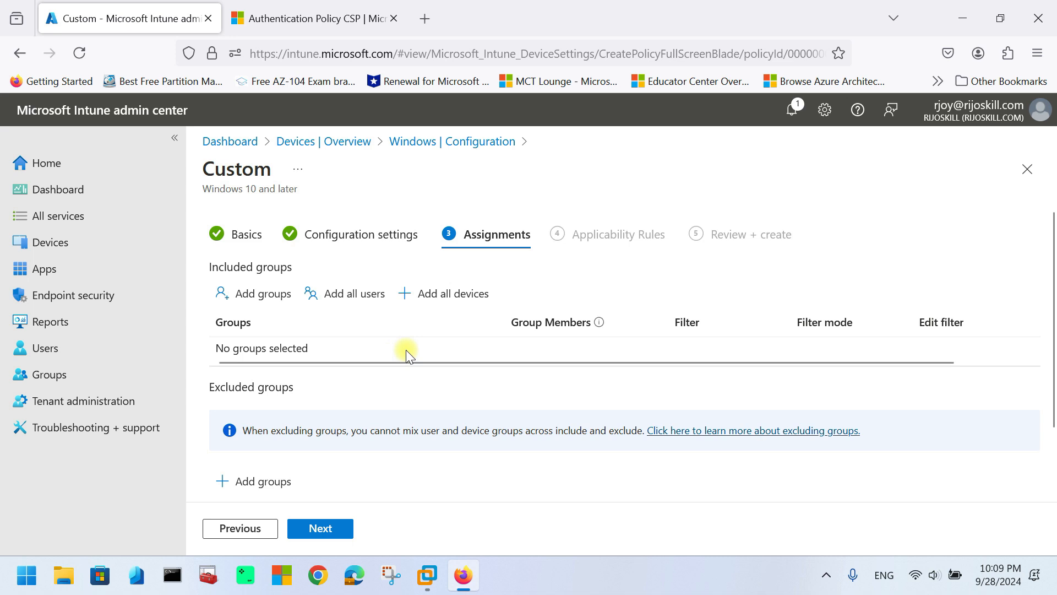
{"action": "scroll", "coordinate": [416, 330], "scroll_direction": "down", "scroll_amount": 2}
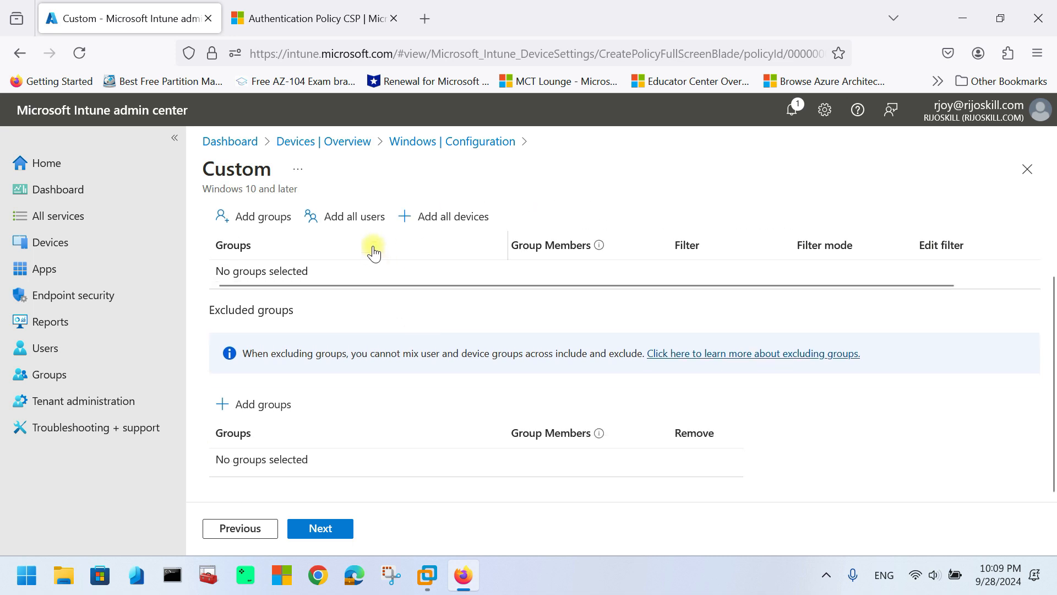
Add SSPR-device-group (2 devices, 0 users) as an included group for the profile
{"action": "left_click", "coordinate": [275, 220]}
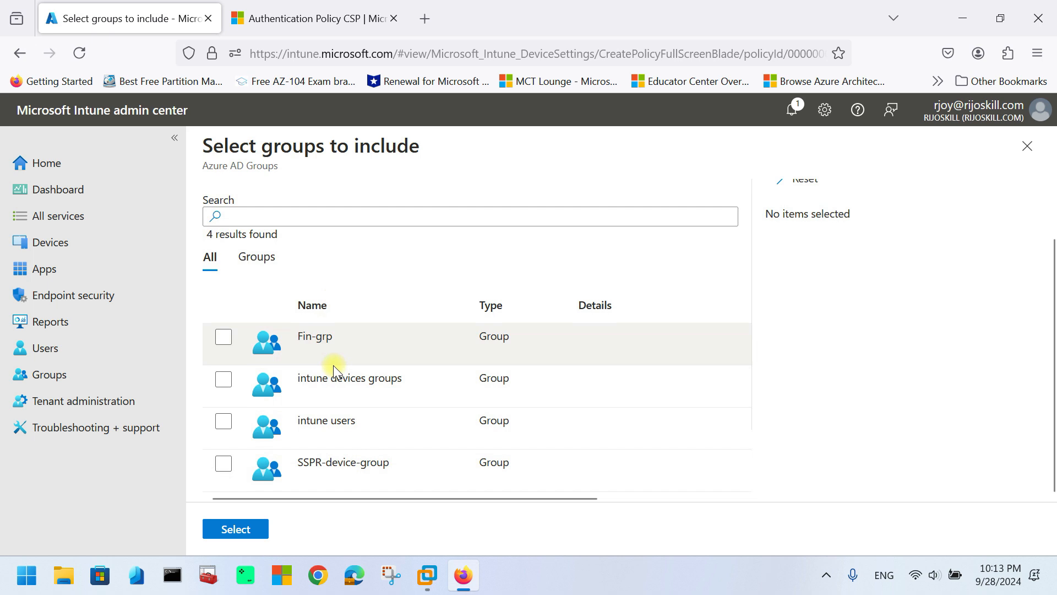
{"action": "left_click", "coordinate": [259, 254]}
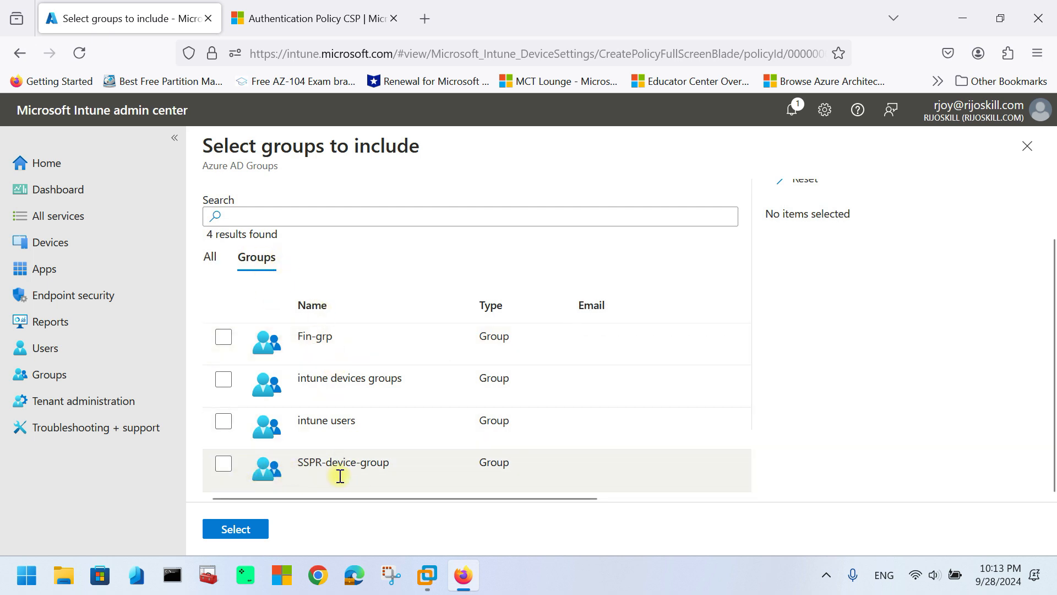
{"action": "left_click", "coordinate": [223, 464]}
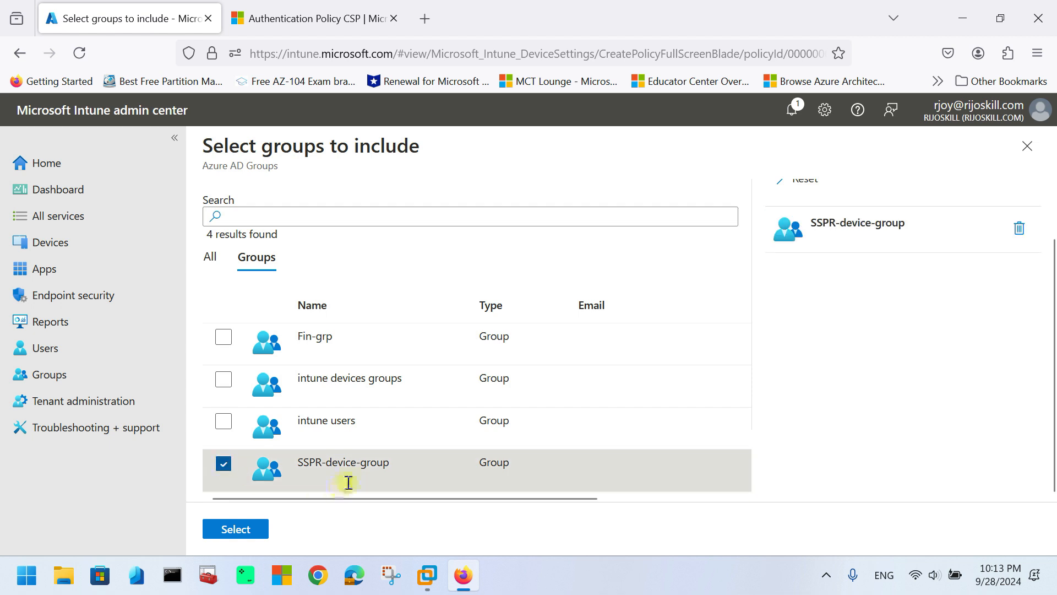
{"action": "left_click", "coordinate": [238, 531]}
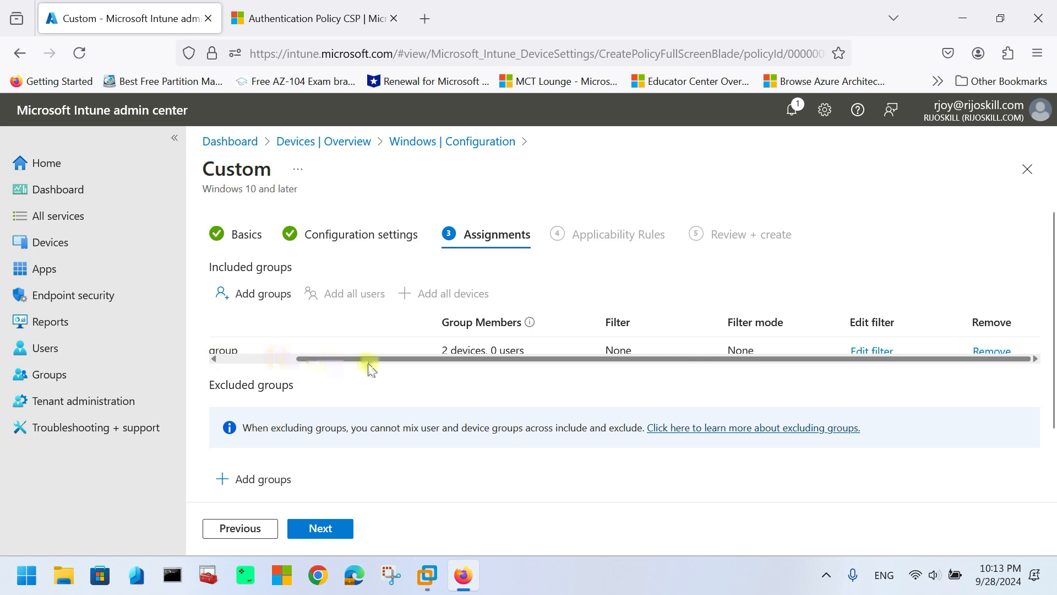
{"action": "scroll", "coordinate": [352, 320], "scroll_direction": "down", "scroll_amount": 2}
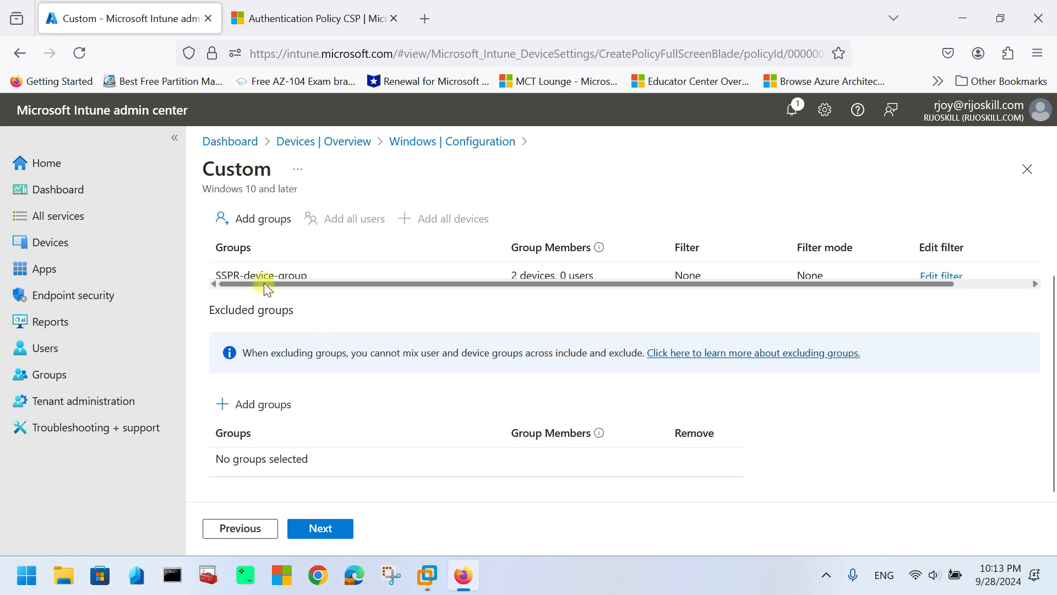
Skip Applicability Rules, review the OMA-URI summary, and create the AllowAadPasswordReset User profile
{"action": "left_click", "coordinate": [316, 527]}
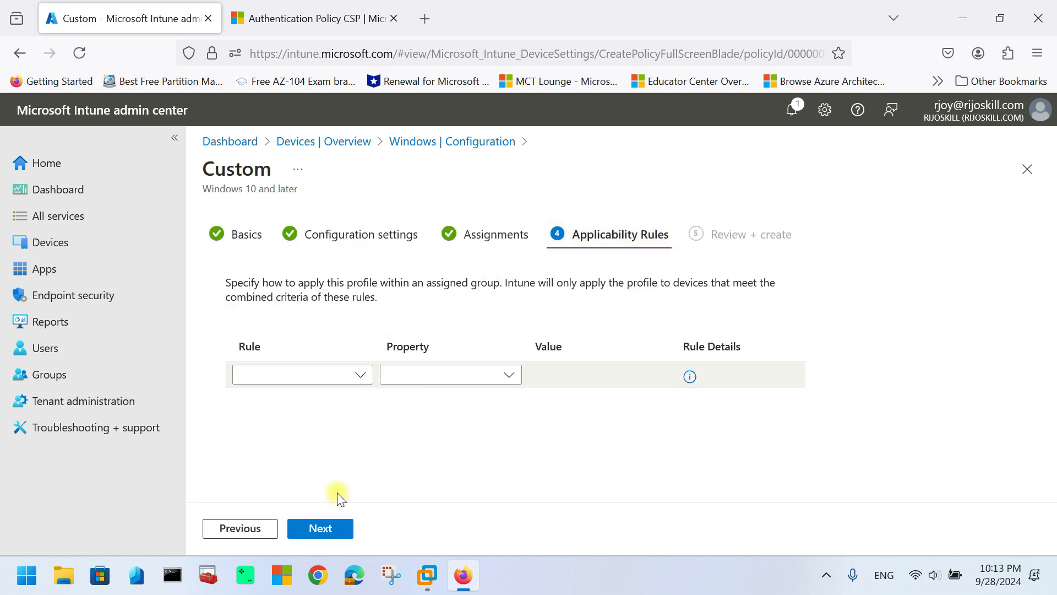
{"action": "left_click", "coordinate": [331, 530]}
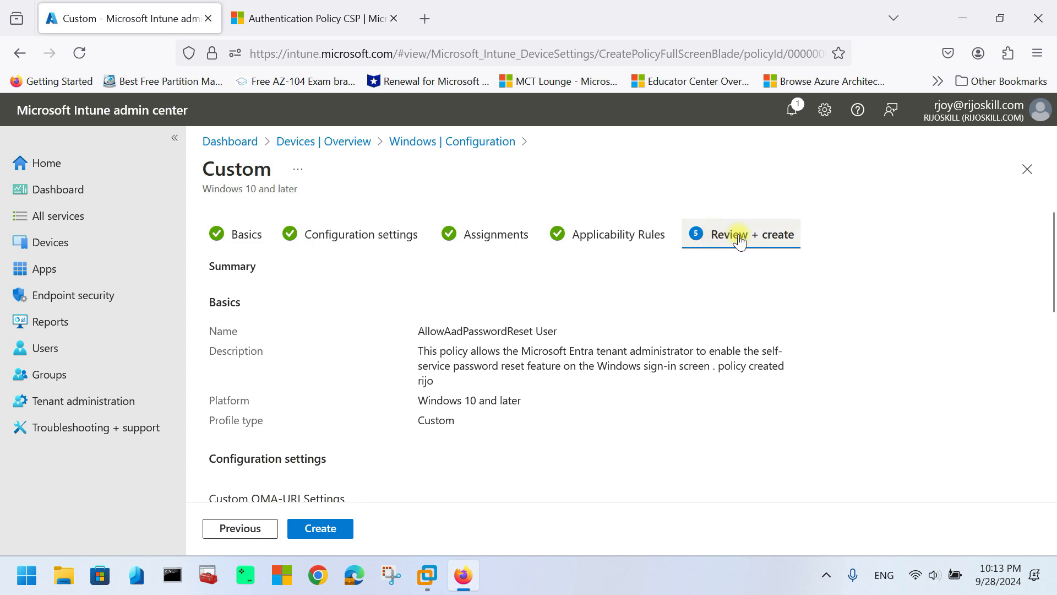
{"action": "scroll", "coordinate": [264, 336], "scroll_direction": "down", "scroll_amount": 2}
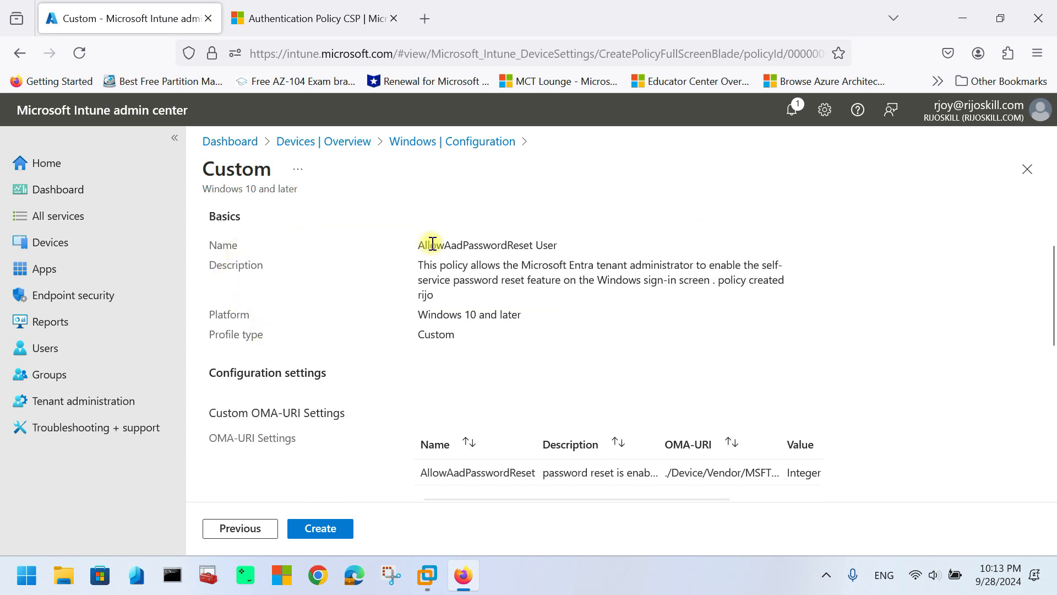
{"action": "left_click_drag", "start_coordinate": [414, 245], "coordinate": [564, 251]}
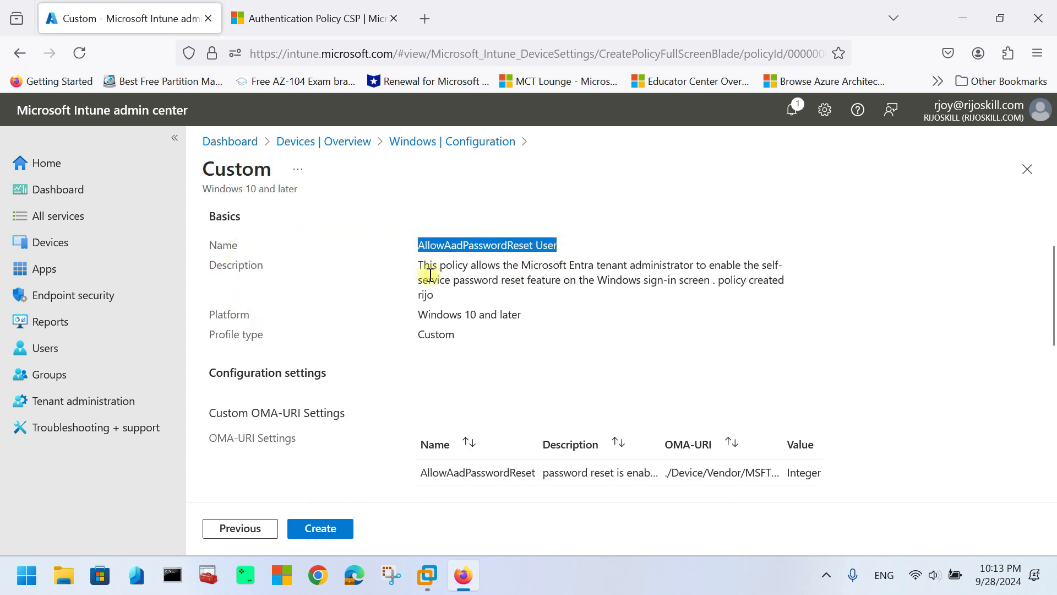
{"action": "scroll", "coordinate": [411, 368], "scroll_direction": "up", "scroll_amount": 1}
{"action": "scroll", "coordinate": [407, 368], "scroll_direction": "up", "scroll_amount": 1}
{"action": "scroll", "coordinate": [396, 388], "scroll_direction": "down", "scroll_amount": 3}
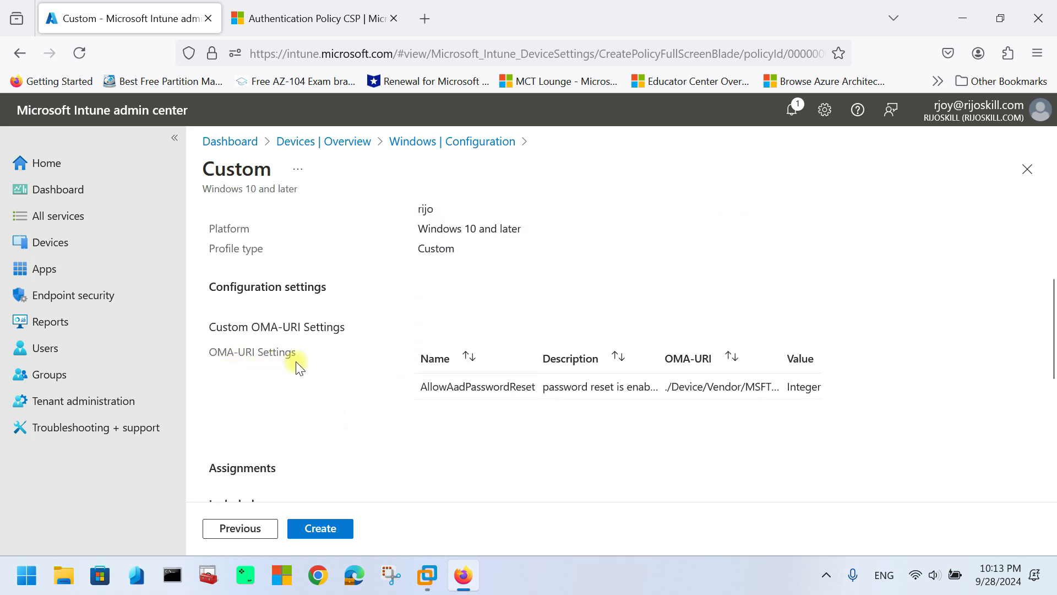
{"action": "left_click", "coordinate": [323, 527]}
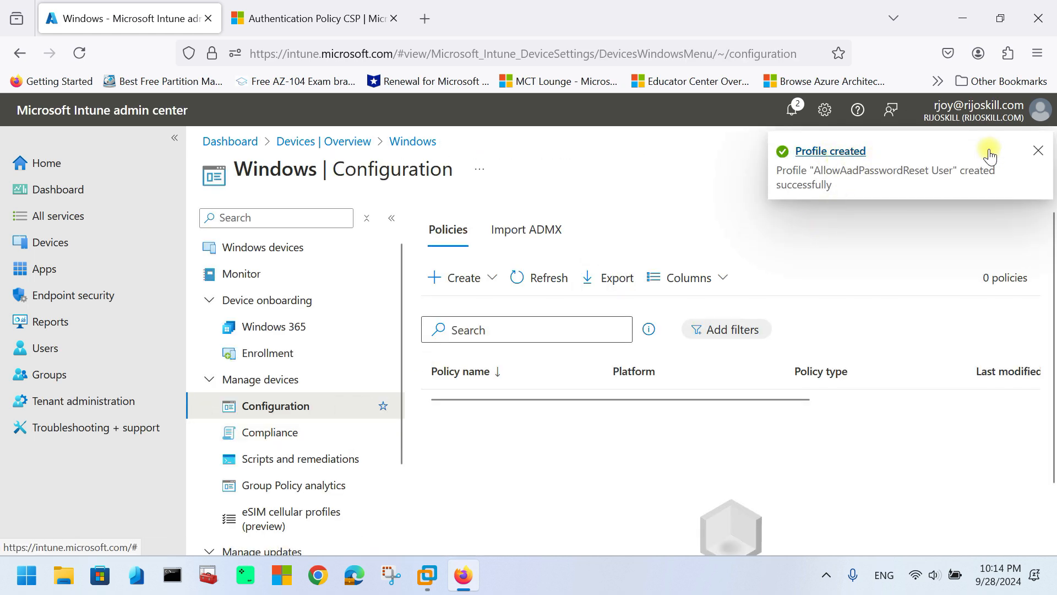
Dismiss the confirmation, refresh Configuration policies, and open the AllowAadPasswordReset User profile overview
{"action": "left_click", "coordinate": [1039, 151]}
{"action": "left_click", "coordinate": [529, 281]}
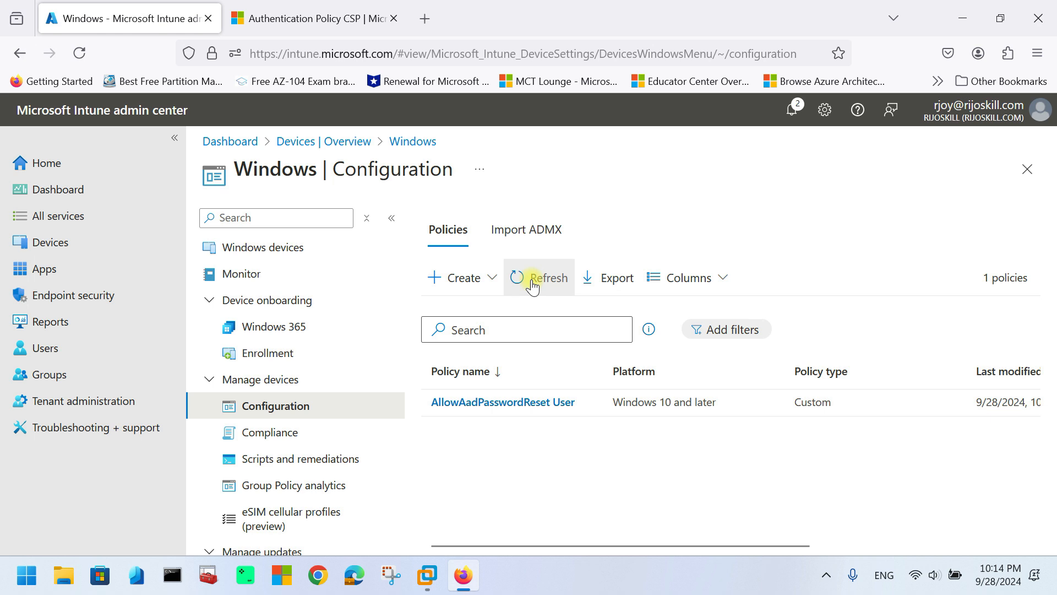
{"action": "left_click_drag", "start_coordinate": [586, 544], "coordinate": [891, 523]}
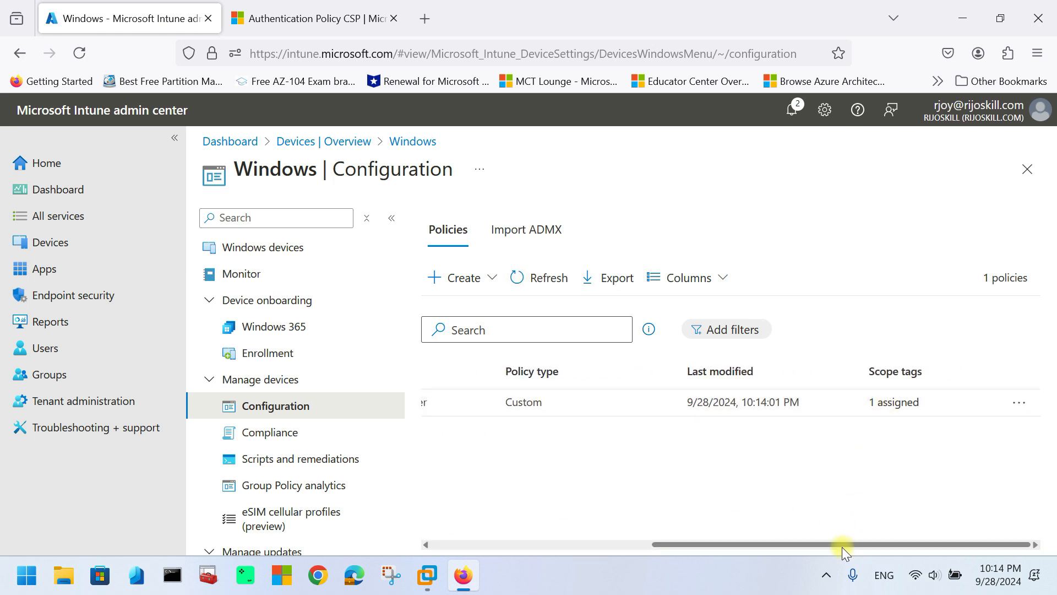
{"action": "left_click_drag", "start_coordinate": [841, 544], "coordinate": [592, 556]}
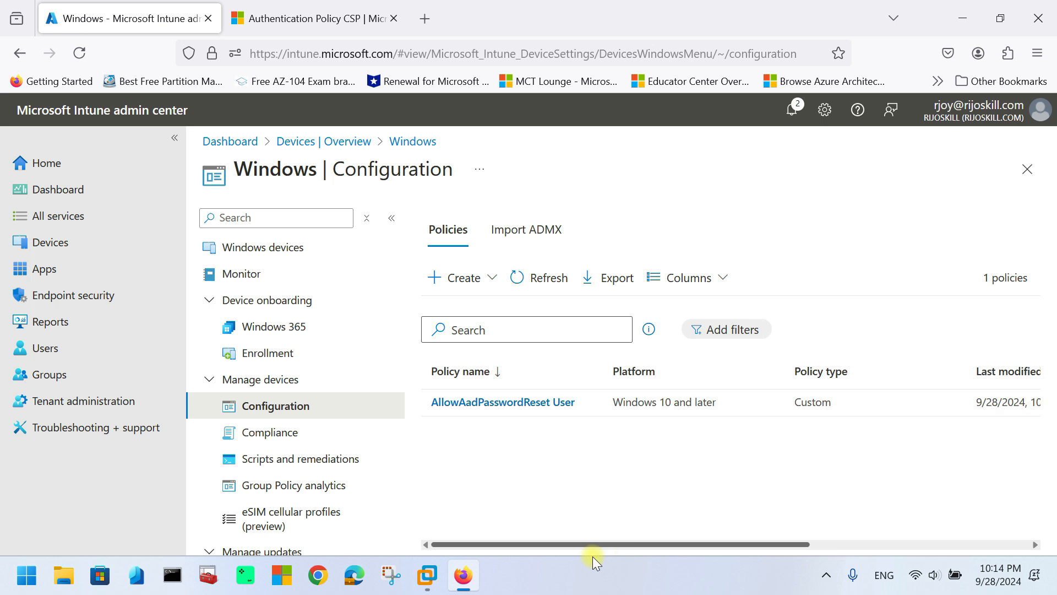
{"action": "left_click", "coordinate": [479, 401]}
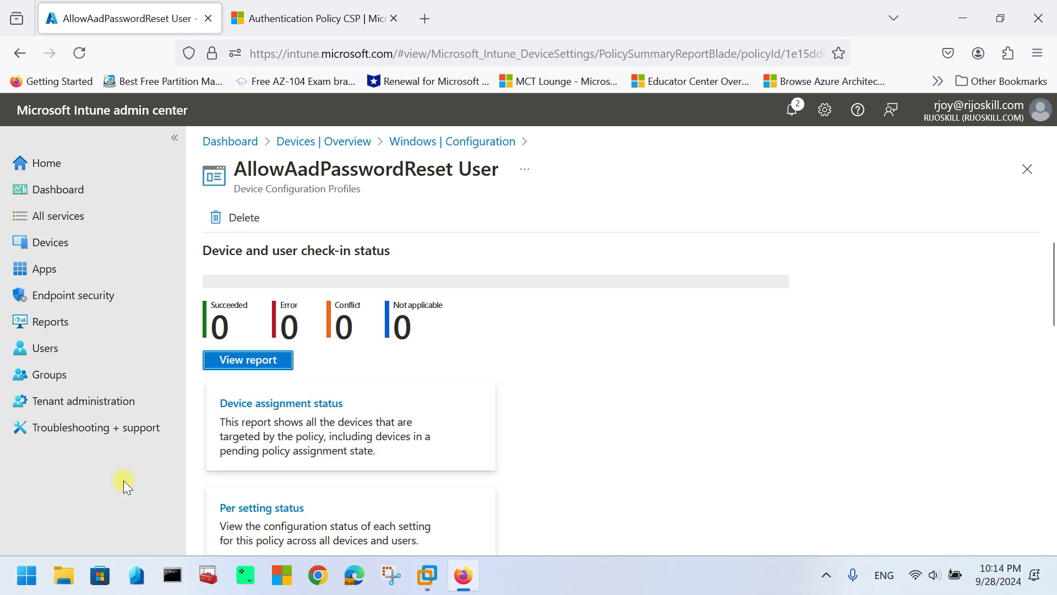
Open the Windows device DESKTOP-FIGP4GR and trigger a confirmed sync
{"action": "left_click", "coordinate": [66, 254]}
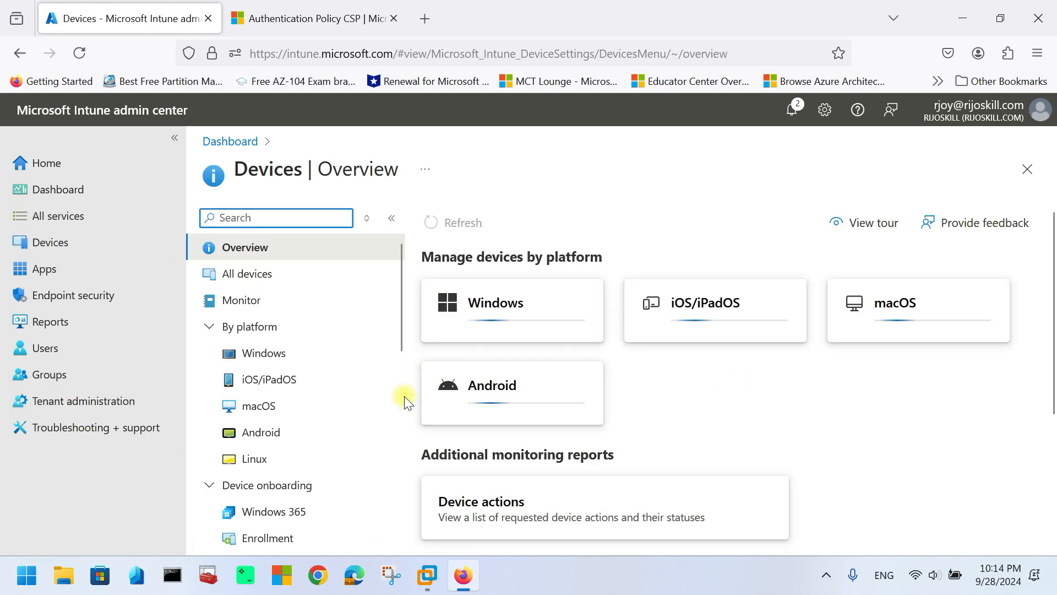
{"action": "left_click", "coordinate": [479, 317]}
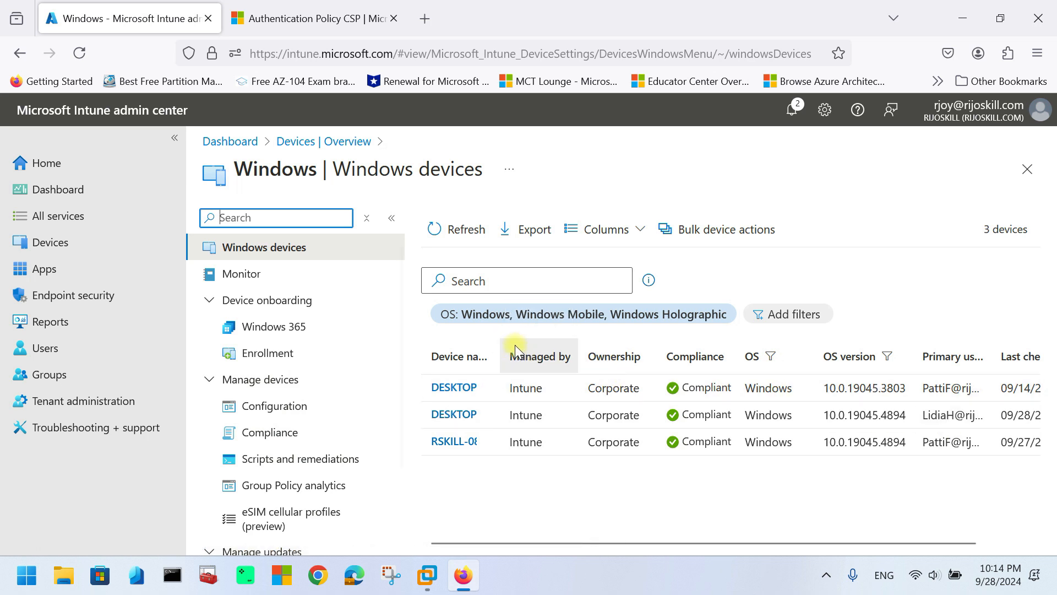
{"action": "left_click", "coordinate": [480, 414]}
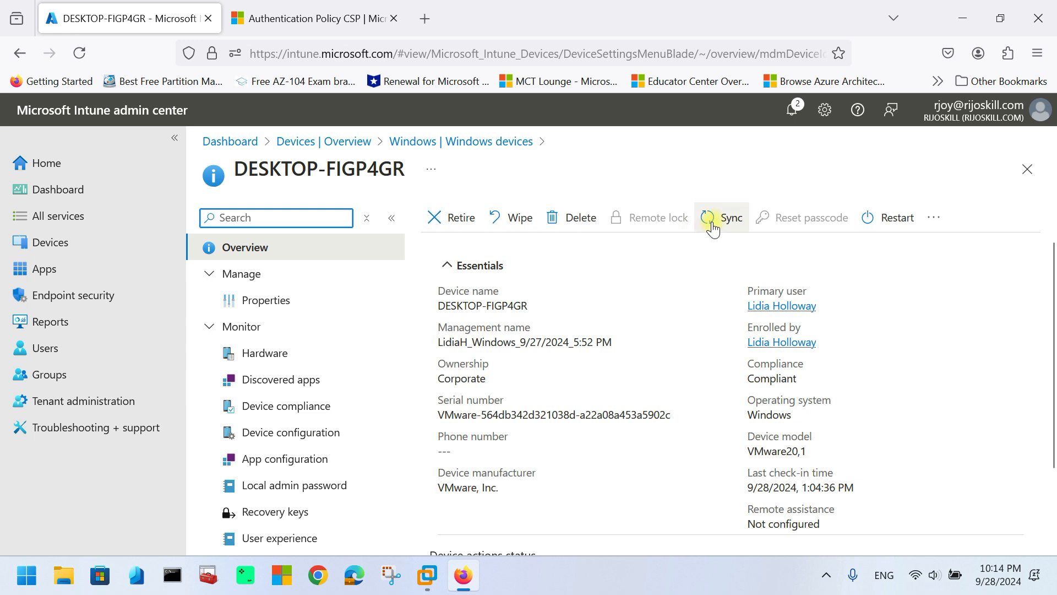
{"action": "left_click", "coordinate": [716, 217]}
{"action": "left_click", "coordinate": [471, 316]}
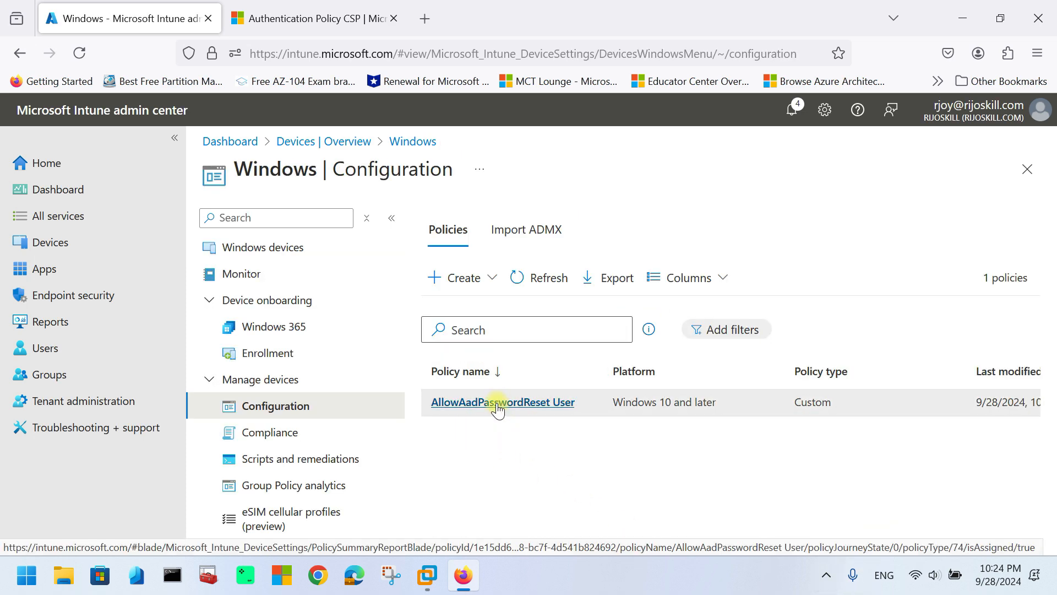
Check the AllowAadPasswordReset User device report showing DESKTOP-FIGP4GR with Success
{"action": "left_click", "coordinate": [502, 402]}
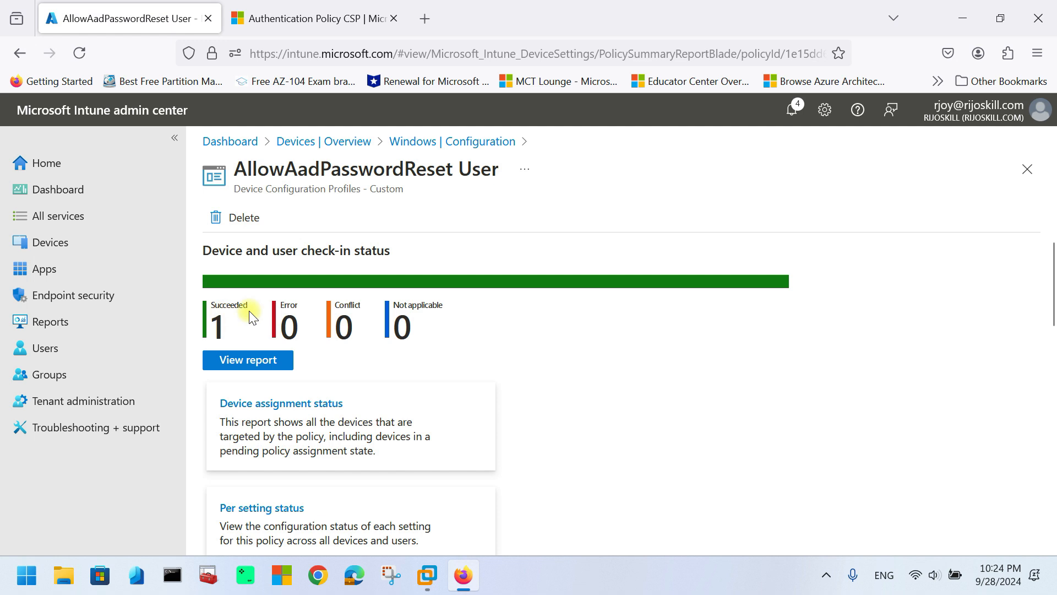
{"action": "left_click", "coordinate": [254, 359]}
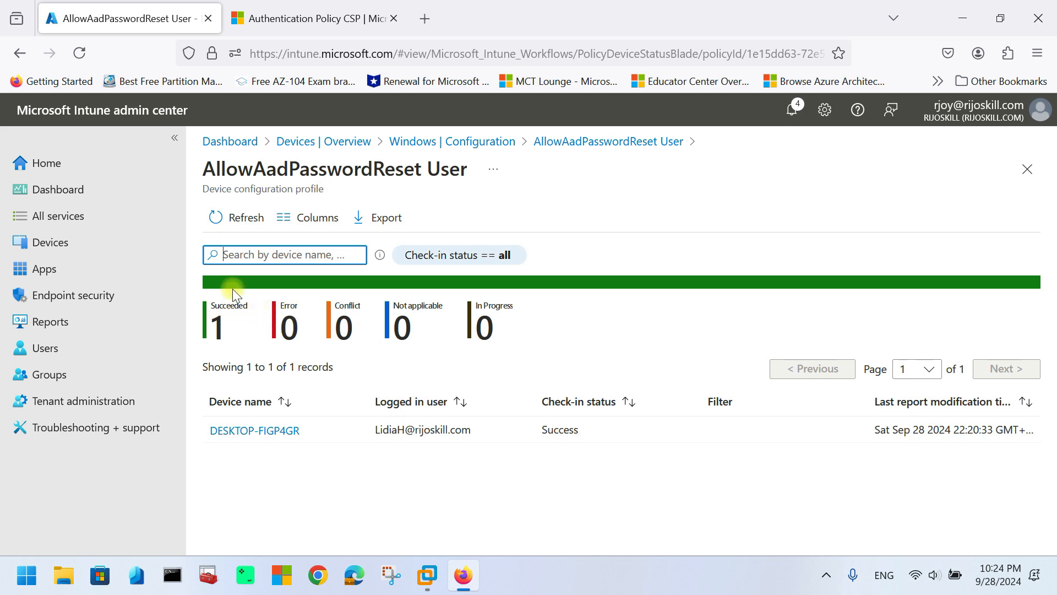
{"action": "left_click", "coordinate": [1028, 169]}
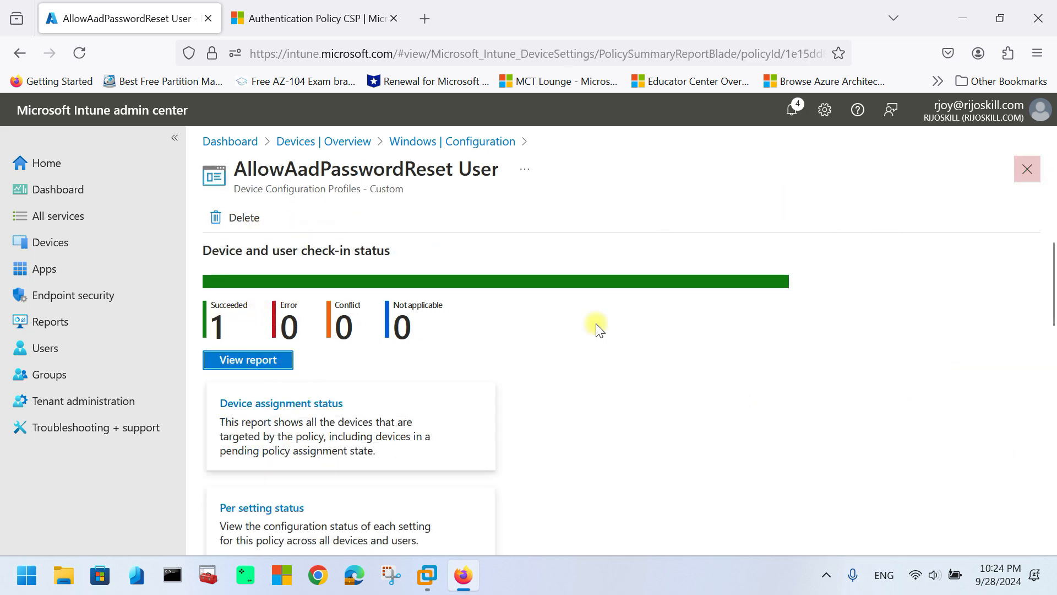
{"action": "scroll", "coordinate": [644, 355], "scroll_direction": "down", "scroll_amount": 5}
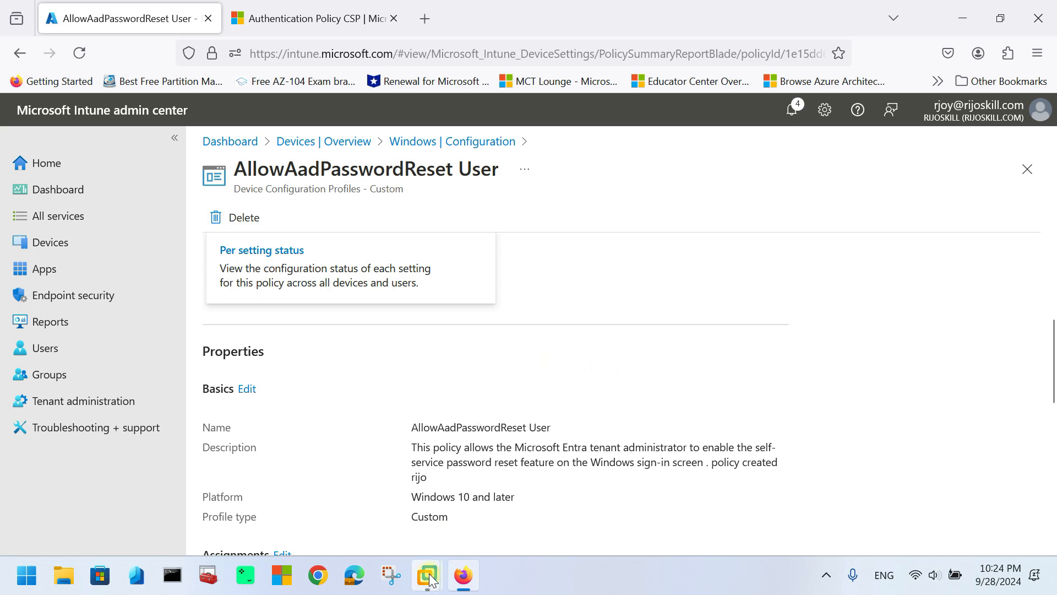
On the win10 VM sign-in screen, choose password sign-in and start Reset password
{"action": "mouse_move", "coordinate": [429, 579]}
{"action": "left_click", "coordinate": [473, 469]}
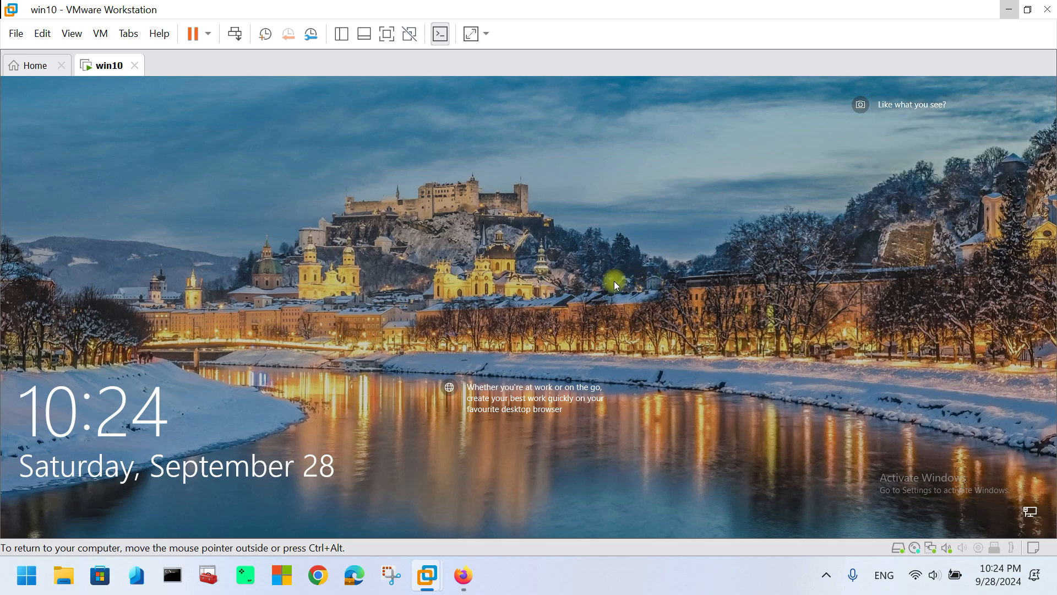
{"action": "mouse_move", "coordinate": [614, 280]}
{"action": "left_mouse_down"}
{"action": "mouse_move", "coordinate": [565, 87]}
{"action": "mouse_move", "coordinate": [605, 363]}
{"action": "mouse_move", "coordinate": [635, 283]}
{"action": "left_mouse_up"}
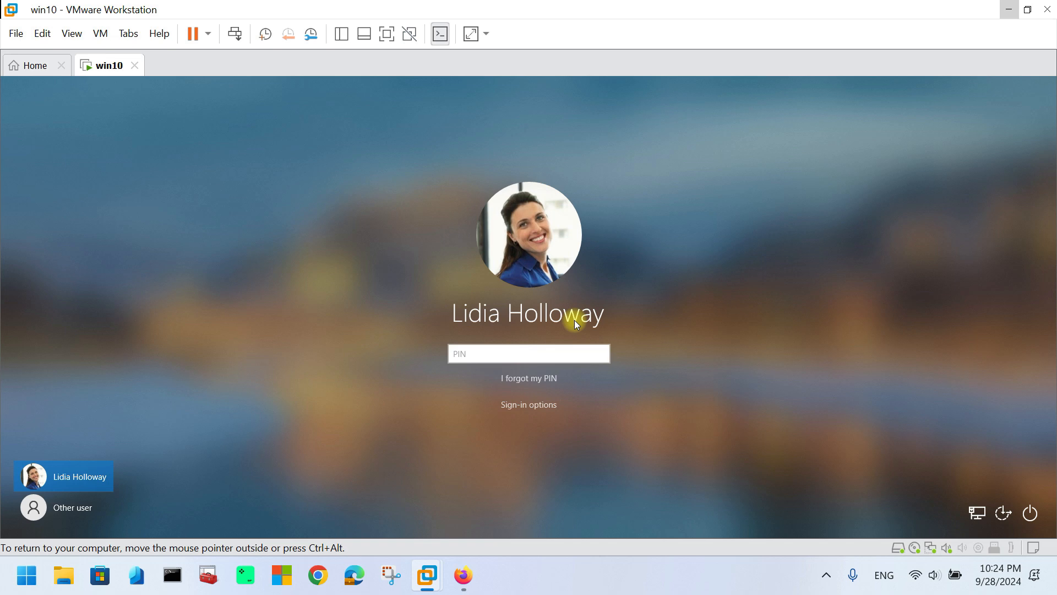
{"action": "left_click", "coordinate": [535, 408]}
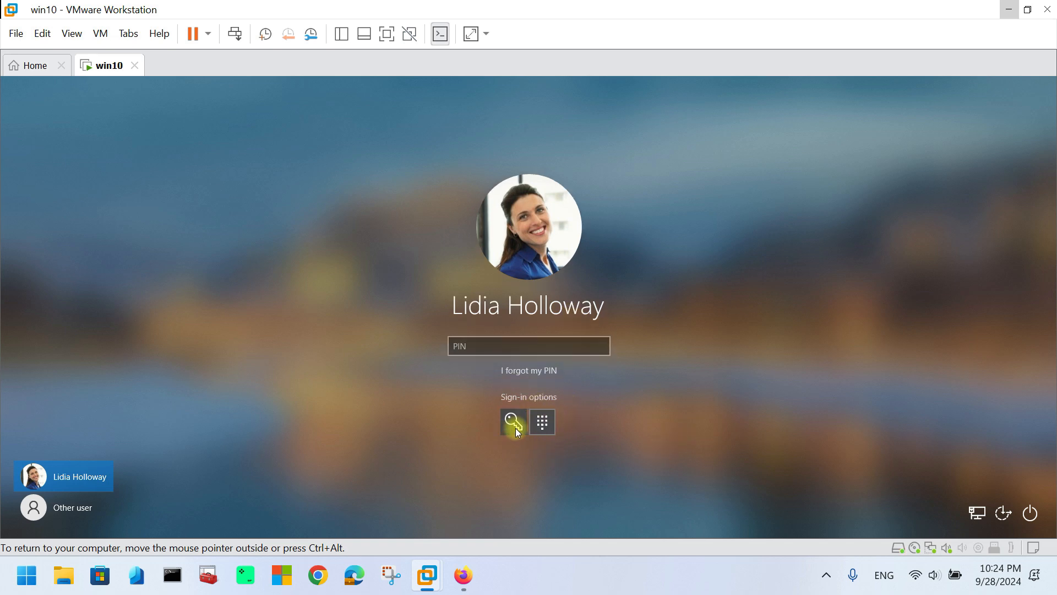
{"action": "left_click", "coordinate": [517, 422]}
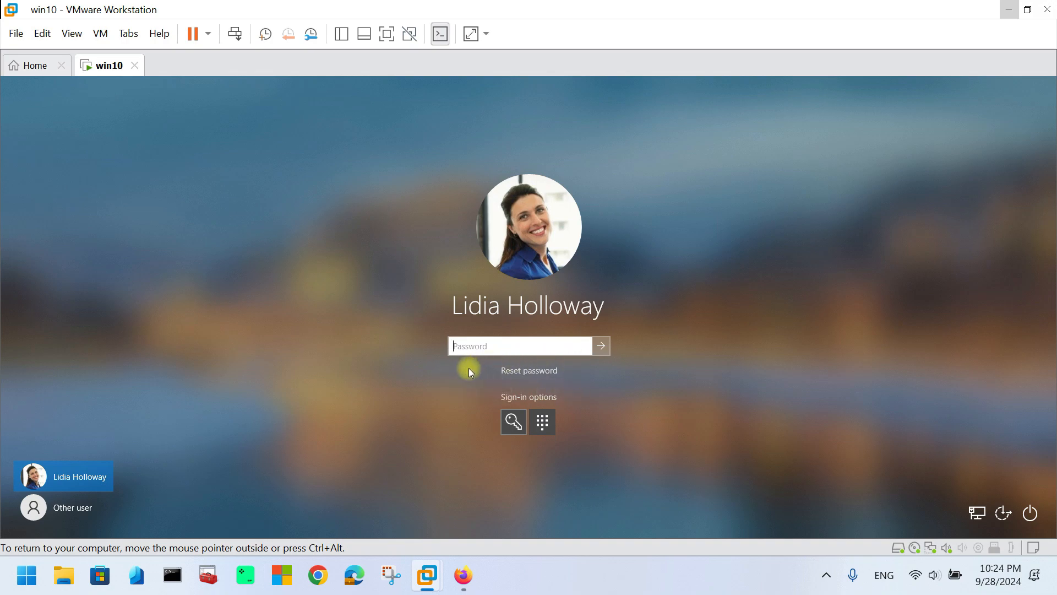
{"action": "left_click", "coordinate": [539, 374]}
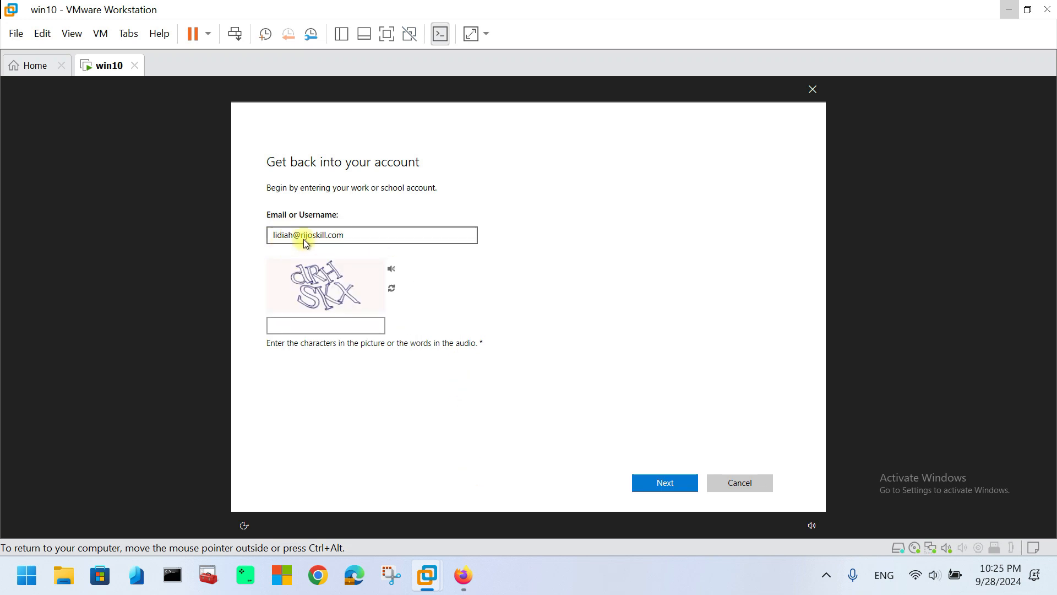
Enter the captcha characters and submit the work account for password reset
{"action": "left_click", "coordinate": [308, 330]}
{"action": "type", "text": "dRHSKX"}
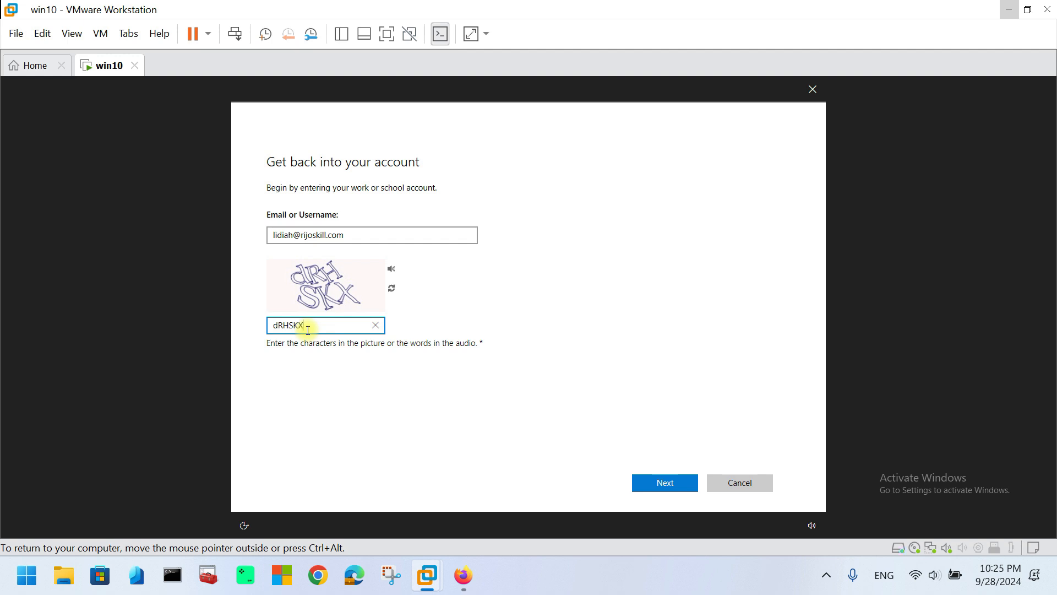
{"action": "left_click", "coordinate": [349, 408]}
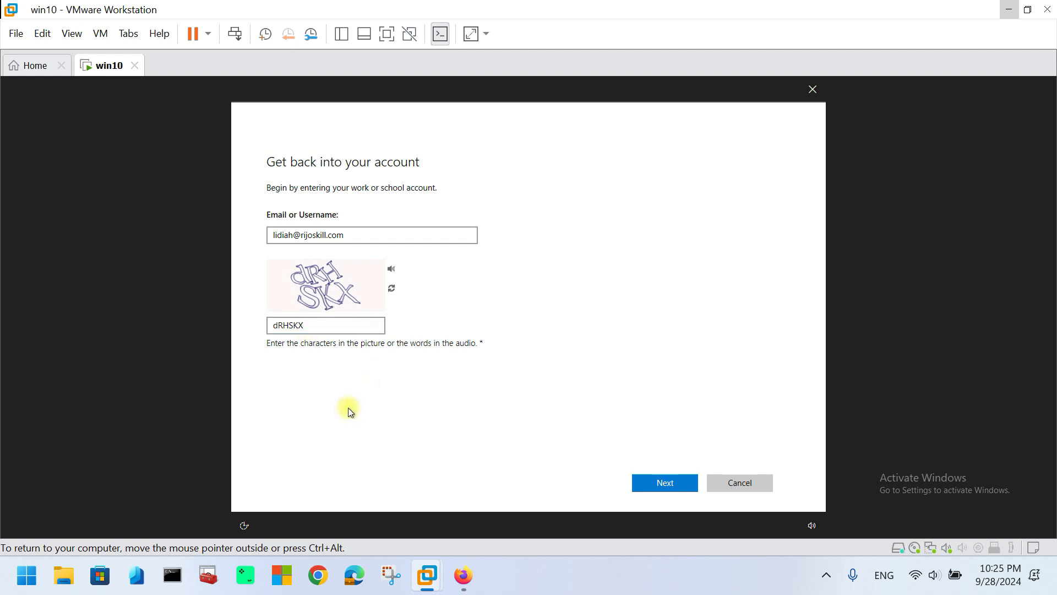
{"action": "left_click", "coordinate": [659, 480]}
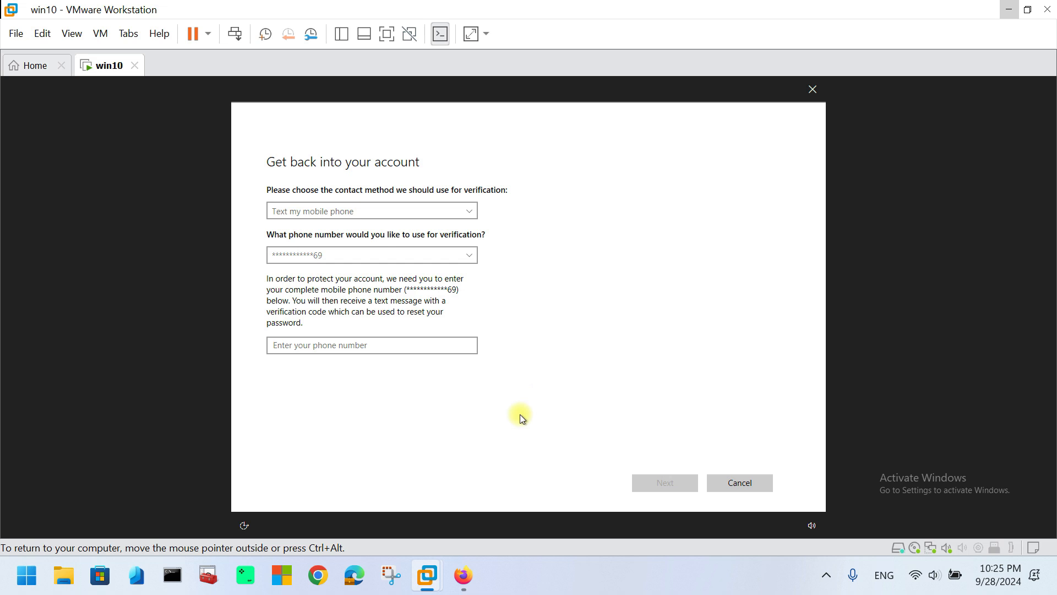
Verify identity with the code from the authenticator app
{"action": "mouse_move", "coordinate": [427, 575]}
{"action": "left_click", "coordinate": [311, 212]}
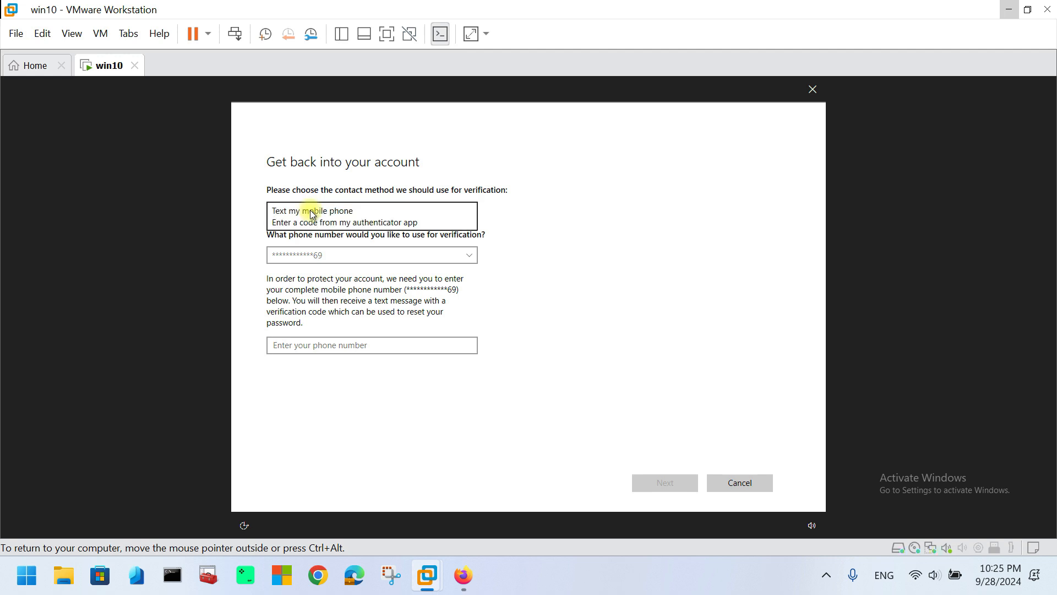
{"action": "left_click", "coordinate": [327, 223]}
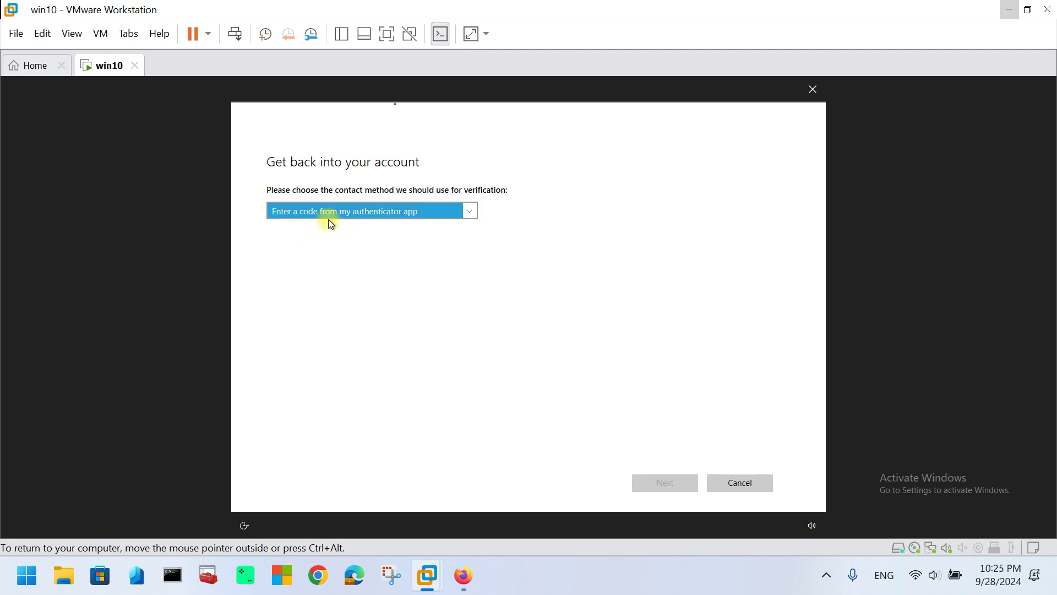
{"action": "left_click", "coordinate": [310, 255]}
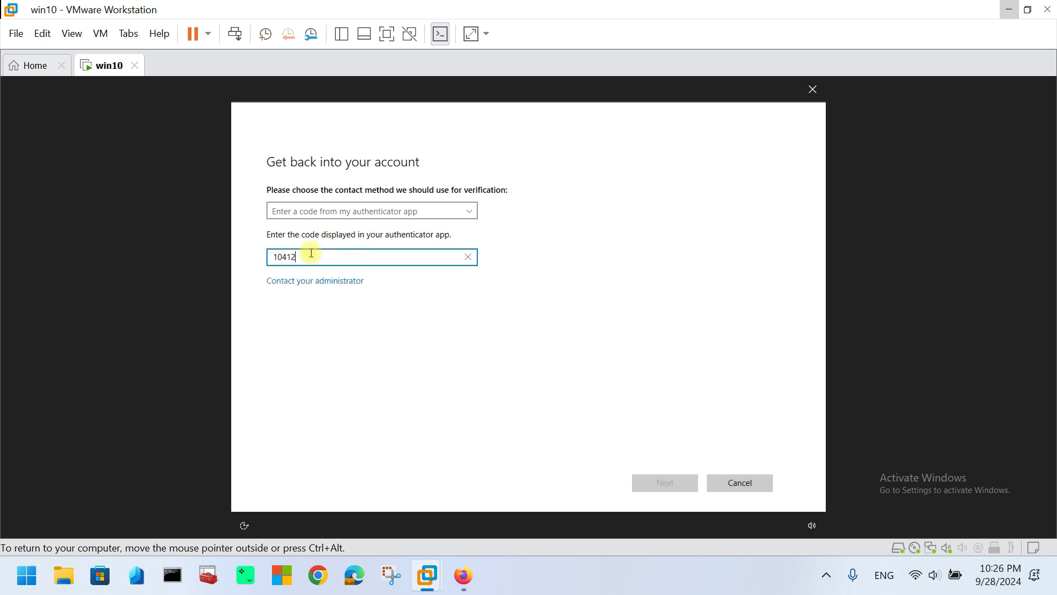
{"action": "left_click", "coordinate": [664, 480]}
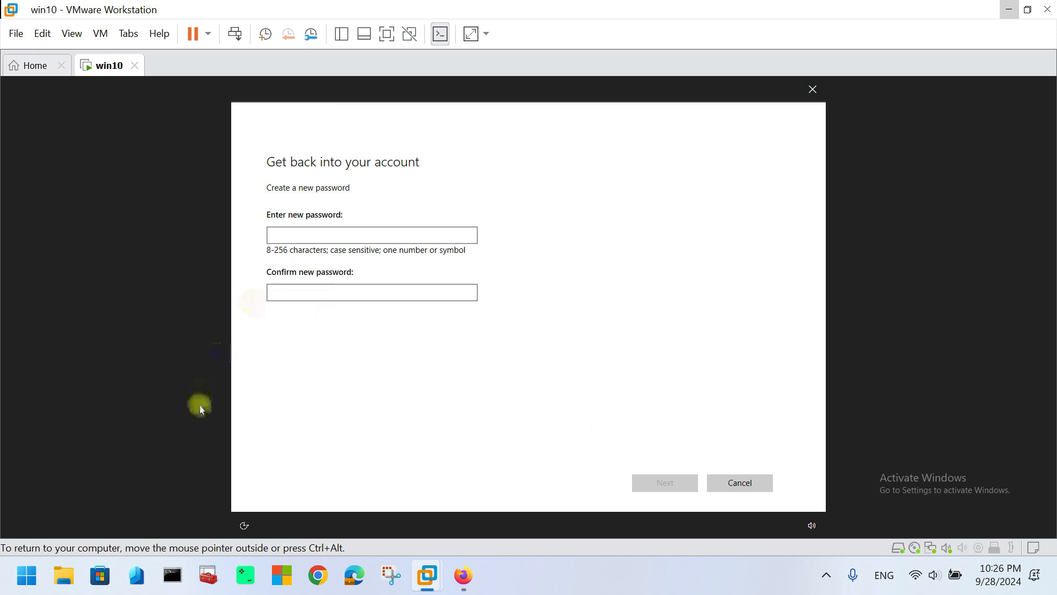
Enter and confirm a new account password, then finish the reset
{"action": "left_click", "coordinate": [280, 239]}
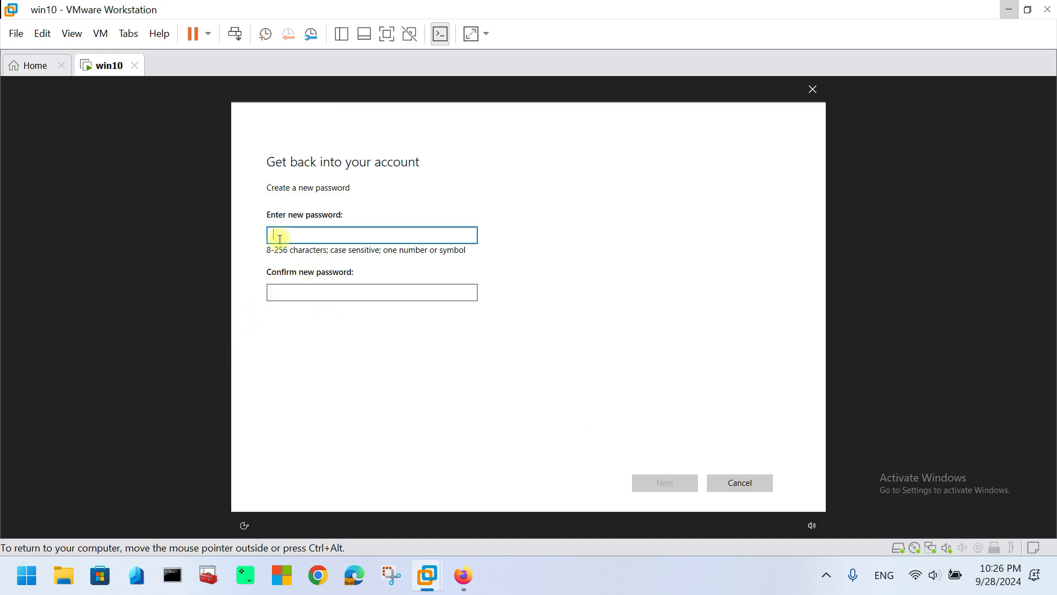
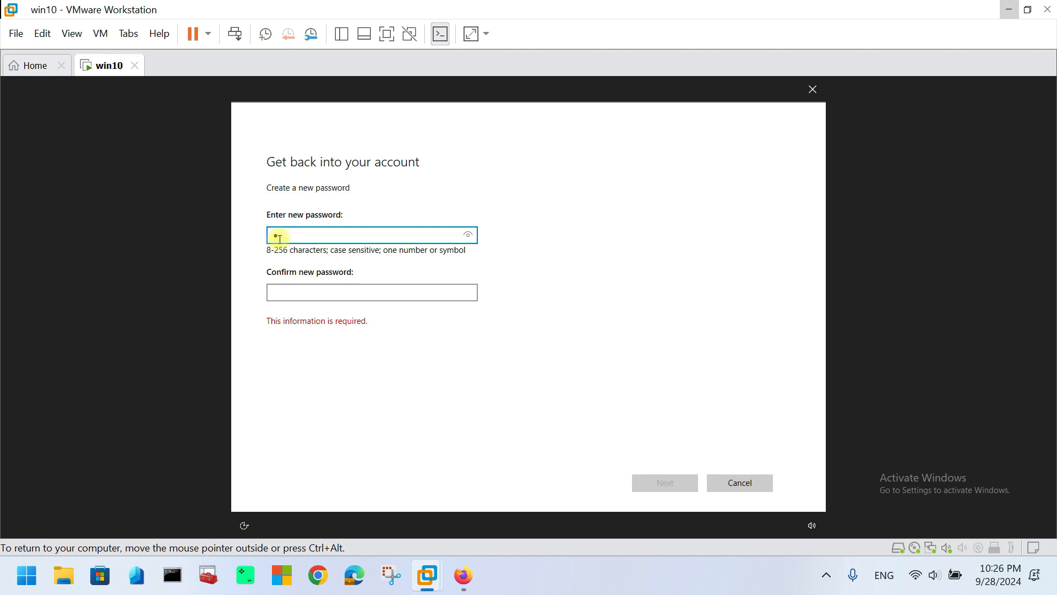
{"action": "key", "text": "BackSpace"}
{"action": "key", "text": "Tab"}
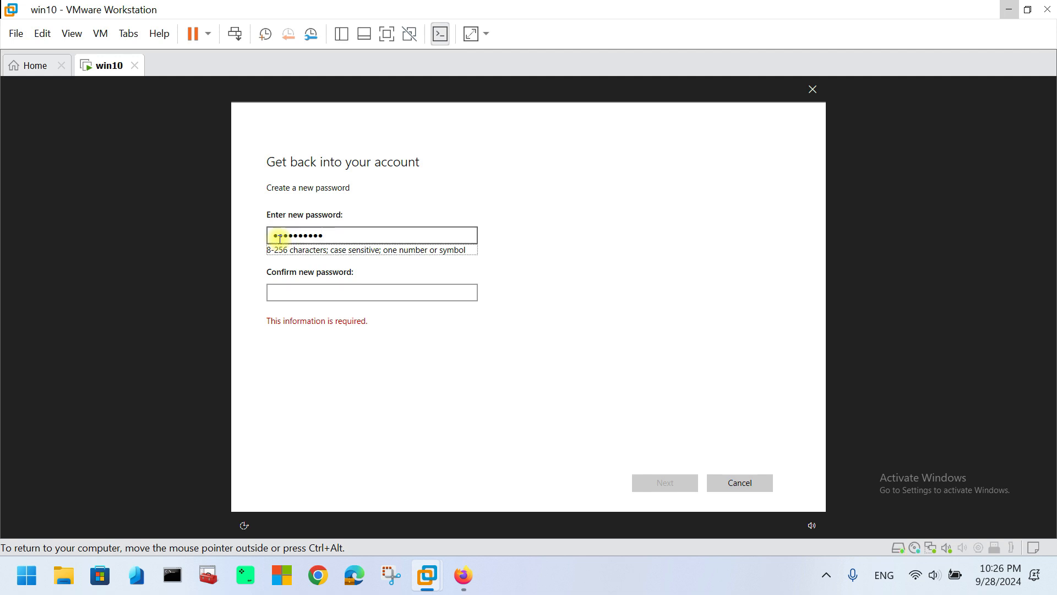
{"action": "left_click", "coordinate": [302, 294]}
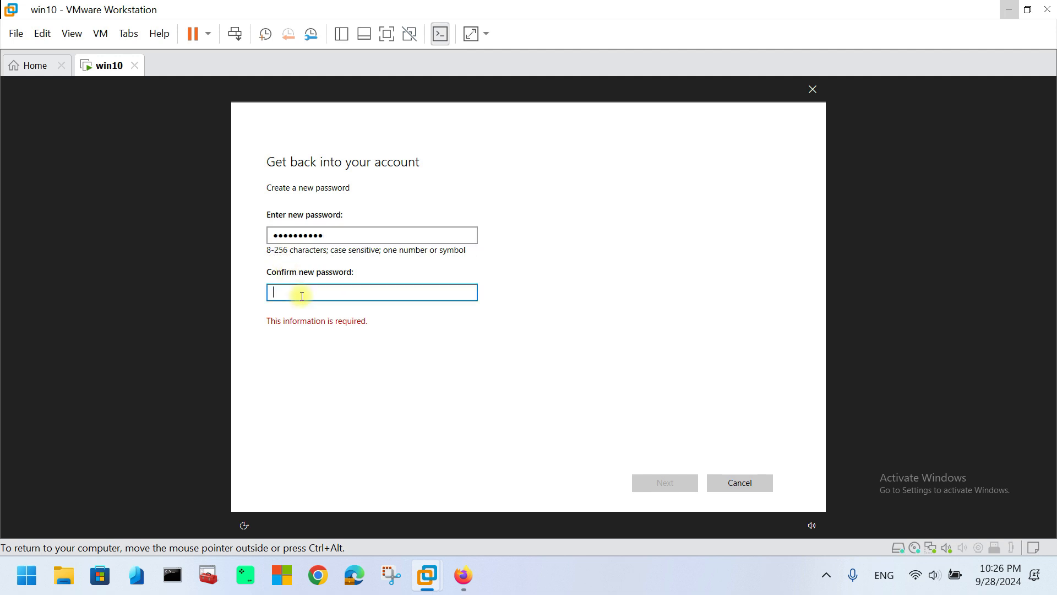
{"action": "type", "text": "1"}
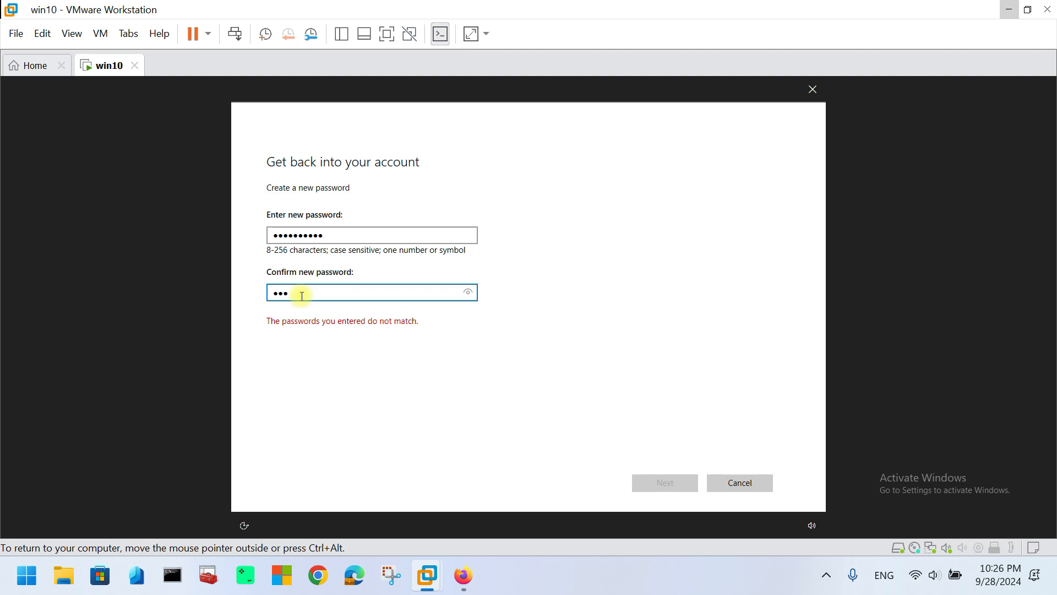
{"action": "type", "text": "••"}
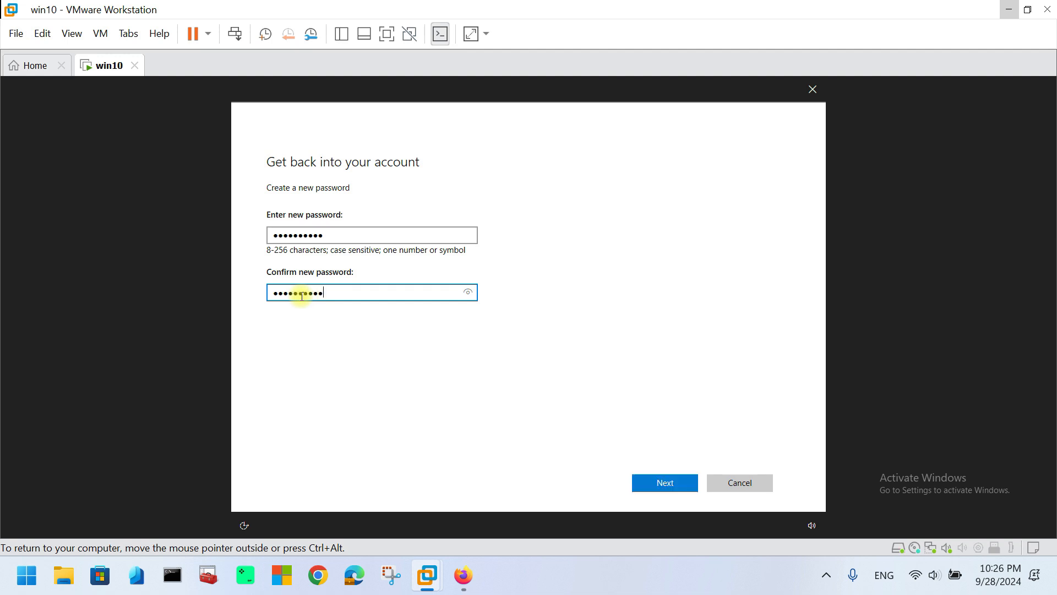
{"action": "left_click", "coordinate": [650, 485]}
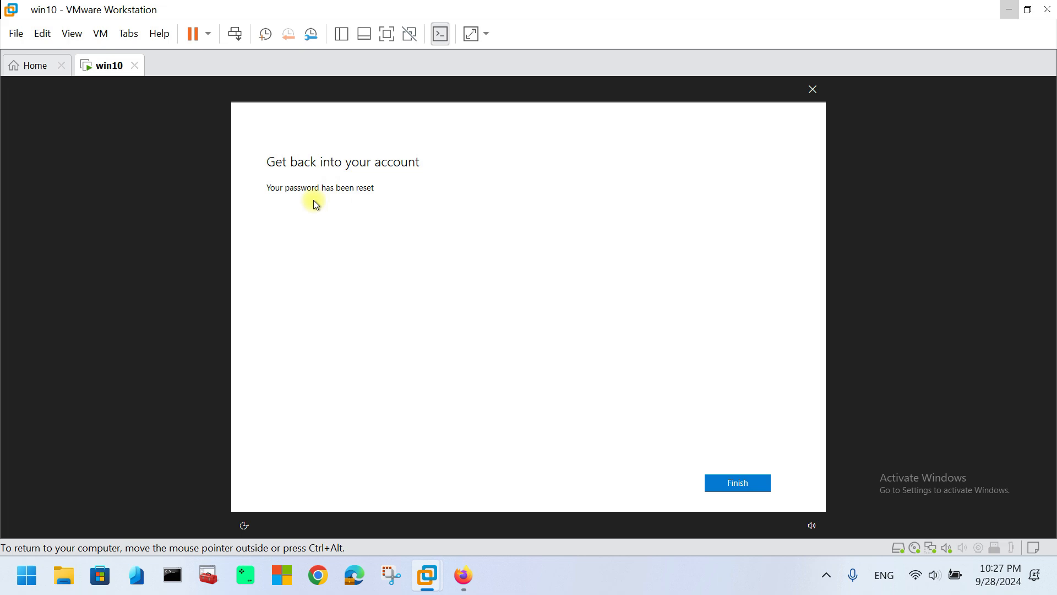
{"action": "left_click", "coordinate": [738, 484]}
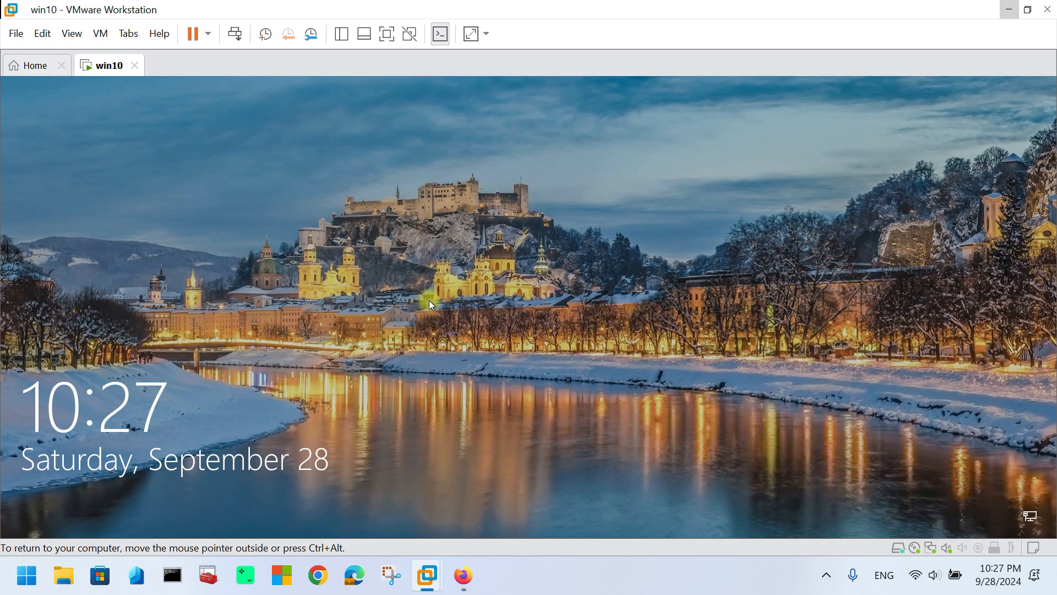
Sign in to the win10 VM with the new password
{"action": "left_click", "coordinate": [431, 299]}
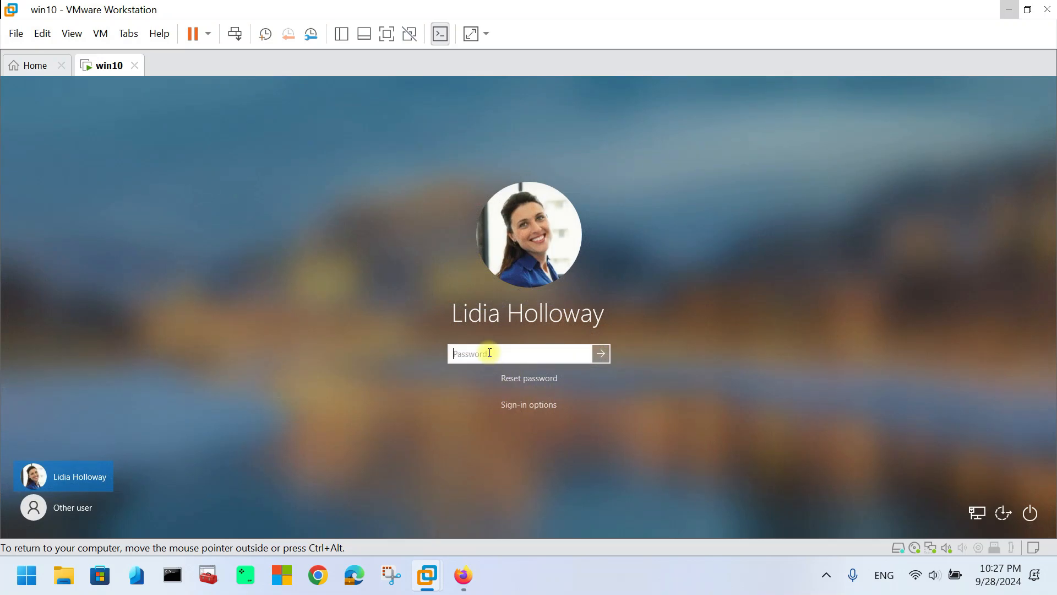
{"action": "type", "text": "•"}
{"action": "left_click", "coordinate": [607, 354]}
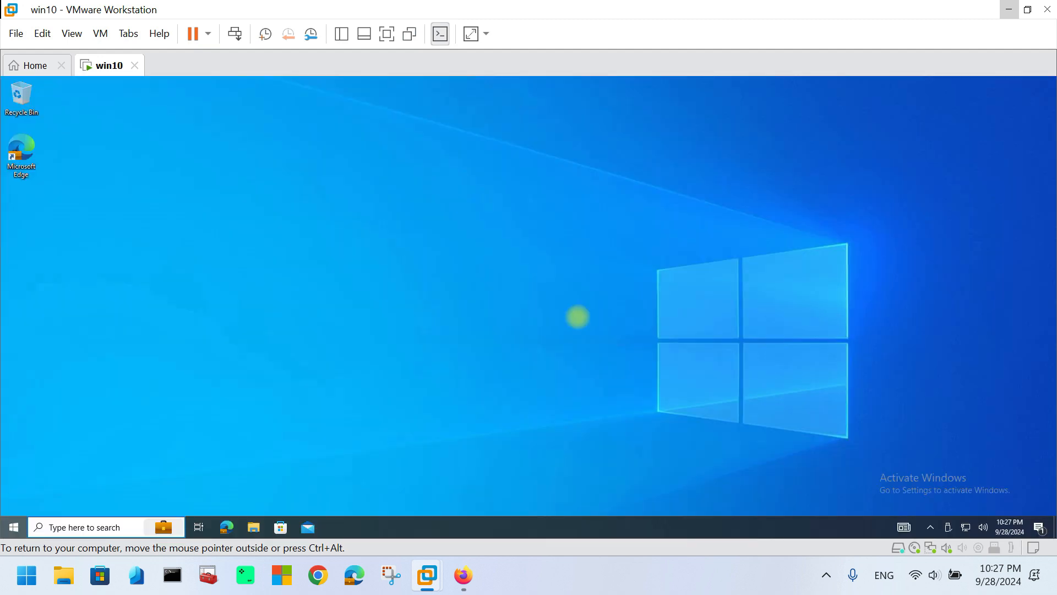
Search the VM for 'event' and launch Event Viewer
{"action": "key", "text": "super"}
{"action": "left_click", "coordinate": [693, 245]}
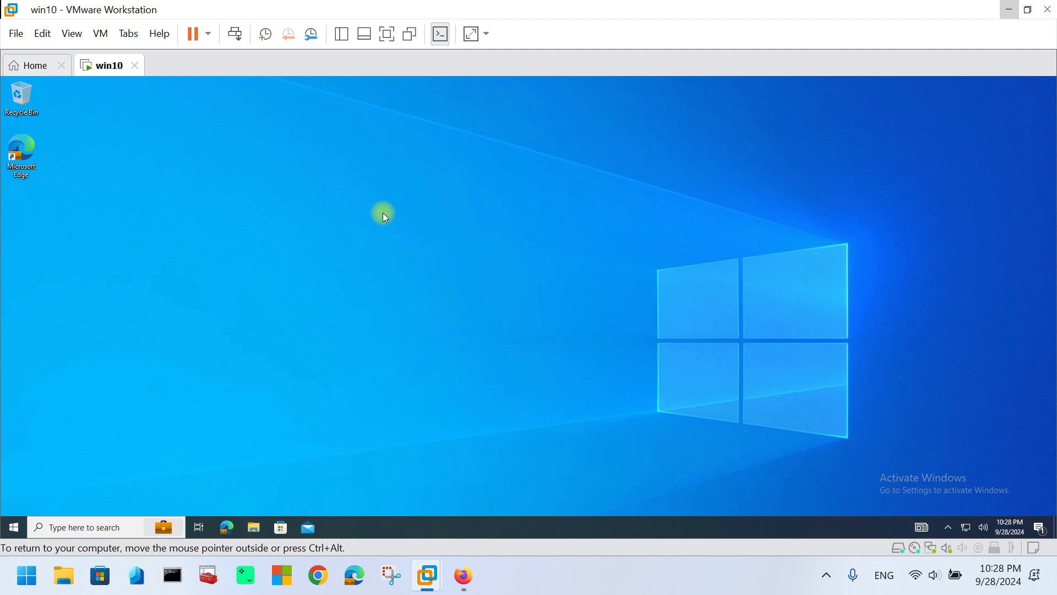
{"action": "left_click", "coordinate": [80, 530]}
{"action": "type", "text": "event"}
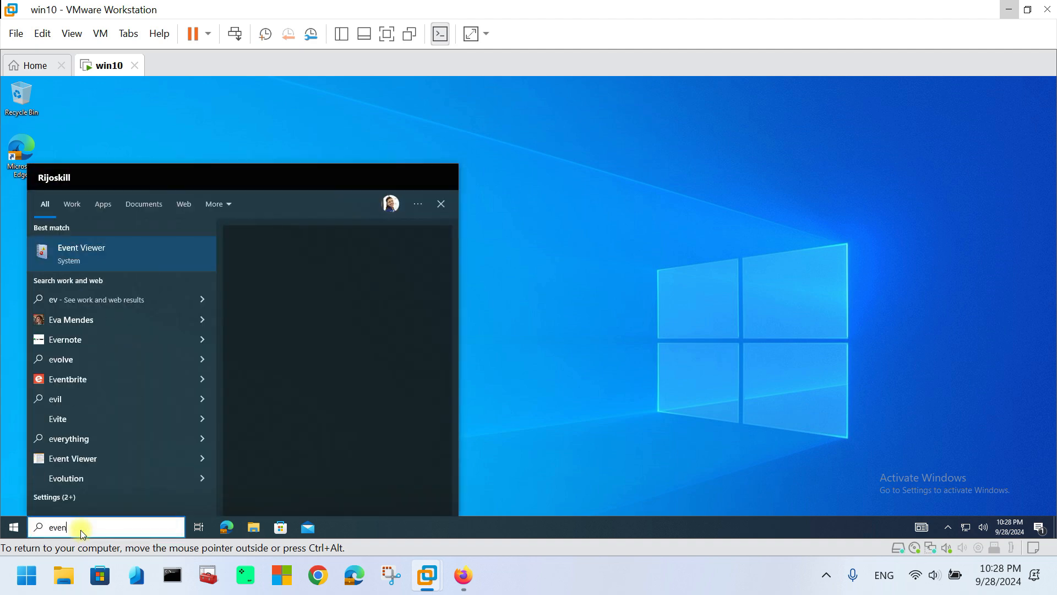
{"action": "left_click", "coordinate": [130, 258]}
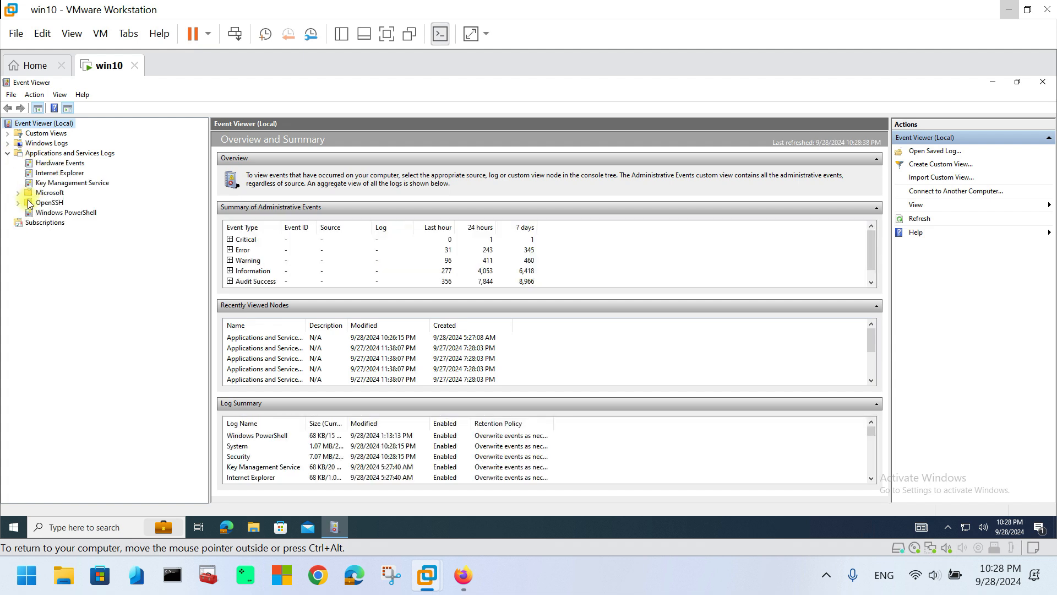
Browse Microsoft > Windows to the DeviceManagement-Enterprise-Diagnostics-Provider log folder
{"action": "left_click", "coordinate": [18, 195]}
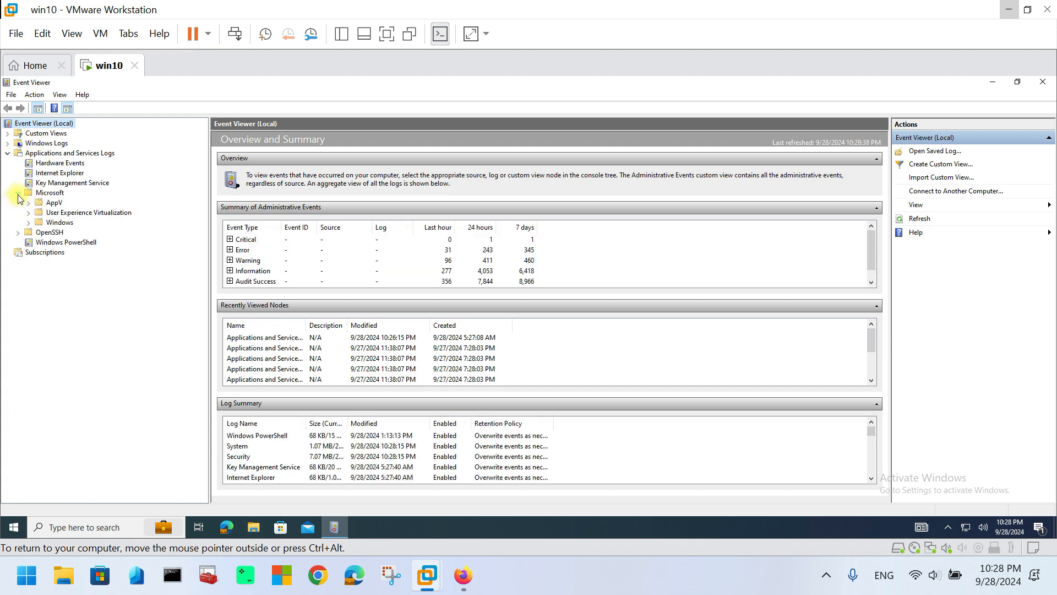
{"action": "left_click", "coordinate": [31, 223]}
{"action": "left_click", "coordinate": [70, 283]}
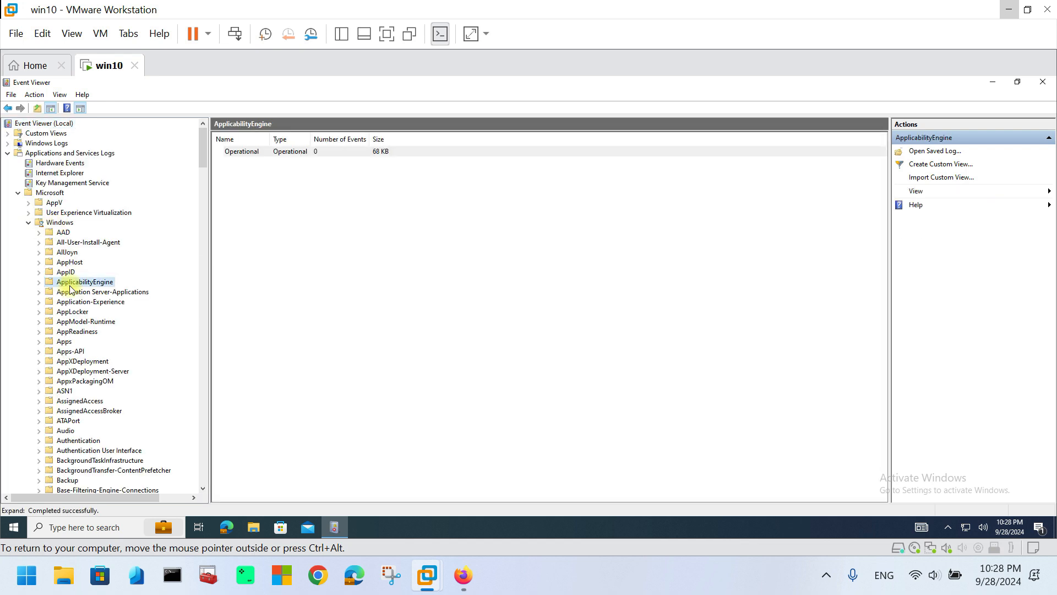
{"action": "scroll", "coordinate": [70, 330], "scroll_direction": "down", "scroll_amount": 13}
{"action": "left_click", "coordinate": [93, 481]}
{"action": "left_click", "coordinate": [98, 482]}
Open its Admin log, enlarge the event list, and select an Event 200 entry
{"action": "double_click", "coordinate": [111, 473]}
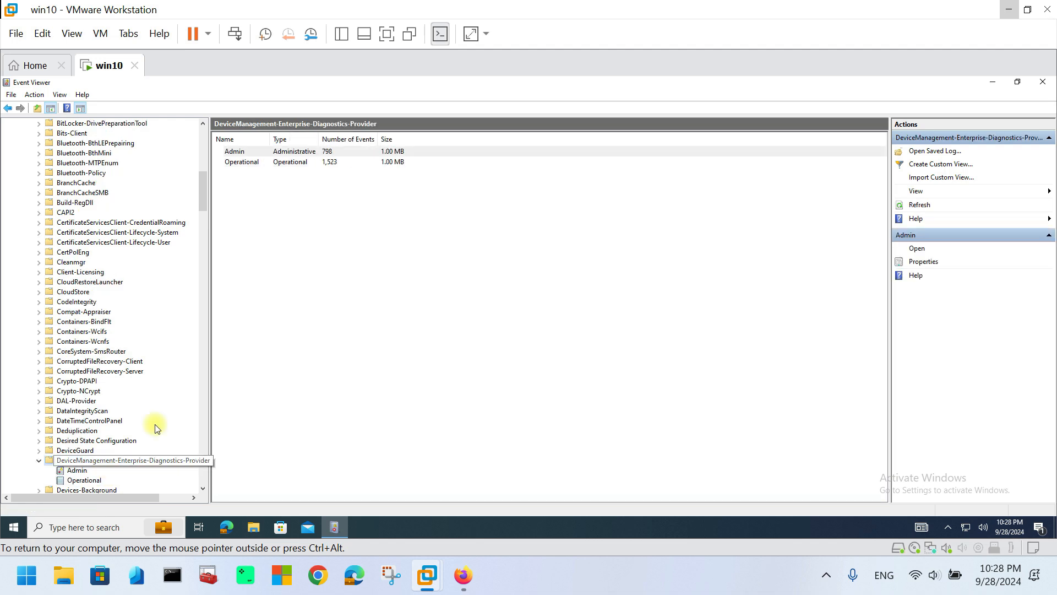
{"action": "left_click", "coordinate": [77, 471]}
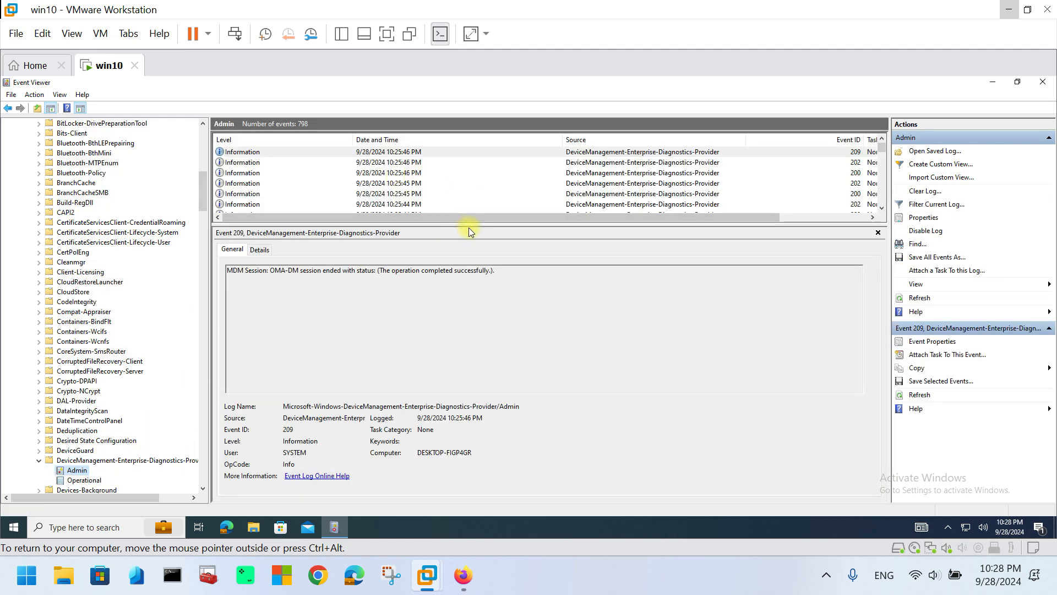
{"action": "left_click_drag", "start_coordinate": [469, 225], "coordinate": [472, 380]}
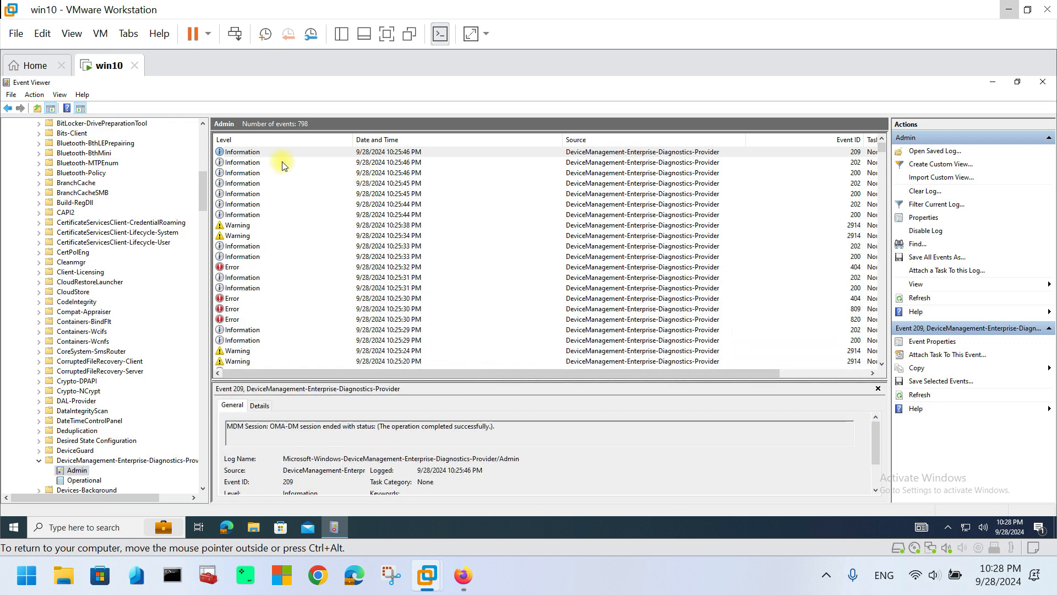
{"action": "left_click", "coordinate": [242, 215]}
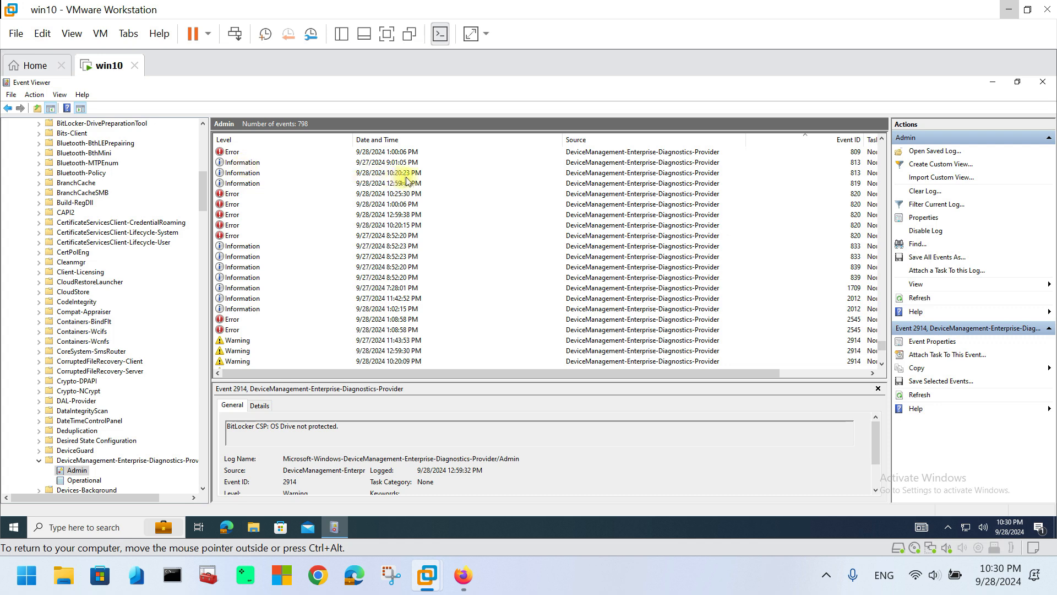
Highlight the MDM PolicyManager AllowAadPasswordReset text in Event 813, then return to the Intune profile page
{"action": "left_click", "coordinate": [235, 174]}
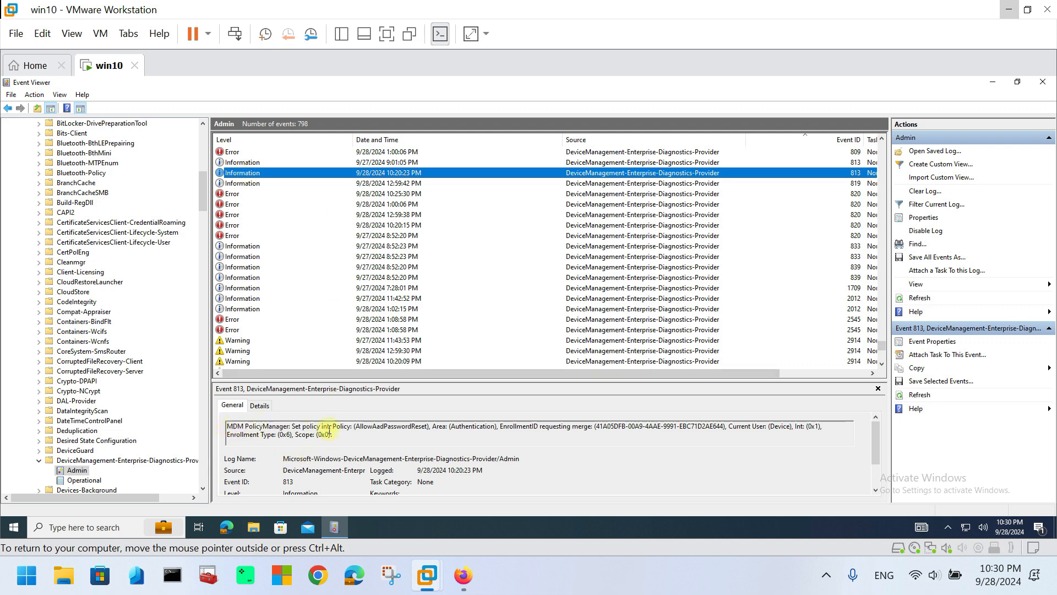
{"action": "left_click_drag", "start_coordinate": [361, 427], "coordinate": [428, 428]}
{"action": "left_click", "coordinate": [512, 438]}
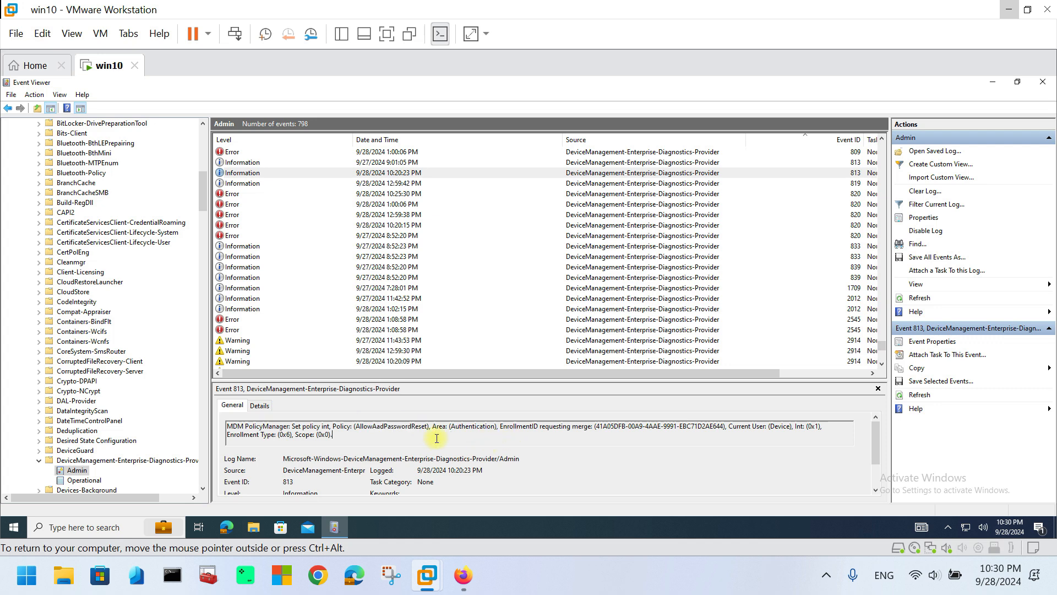
{"action": "left_click_drag", "start_coordinate": [228, 427], "coordinate": [291, 428]}
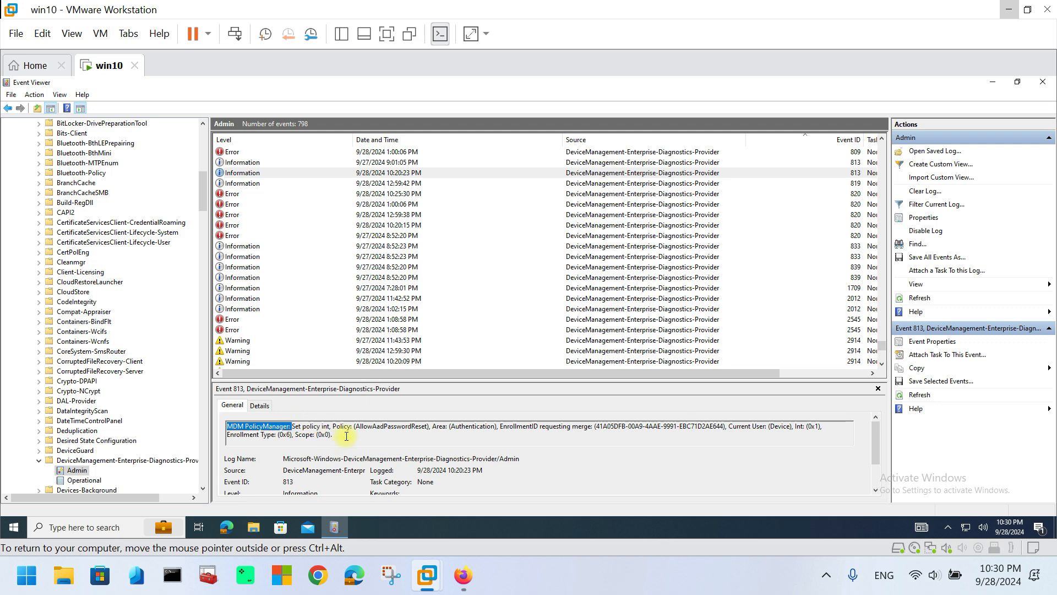
{"action": "left_click_drag", "start_coordinate": [353, 428], "coordinate": [428, 427]}
{"action": "left_click_drag", "start_coordinate": [452, 430], "coordinate": [492, 428]}
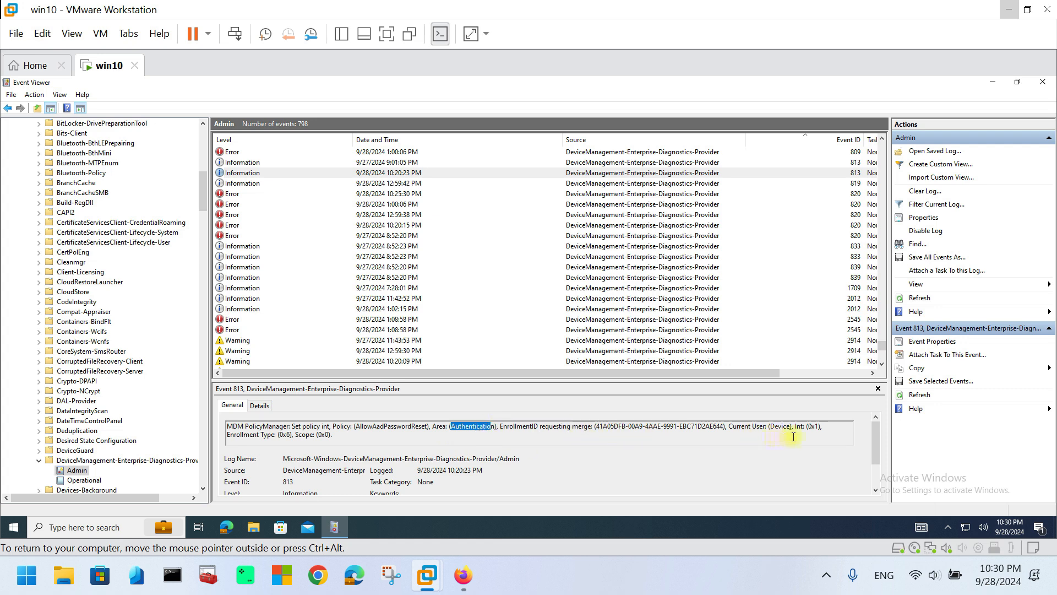
{"action": "left_click_drag", "start_coordinate": [332, 434], "coordinate": [202, 425]}
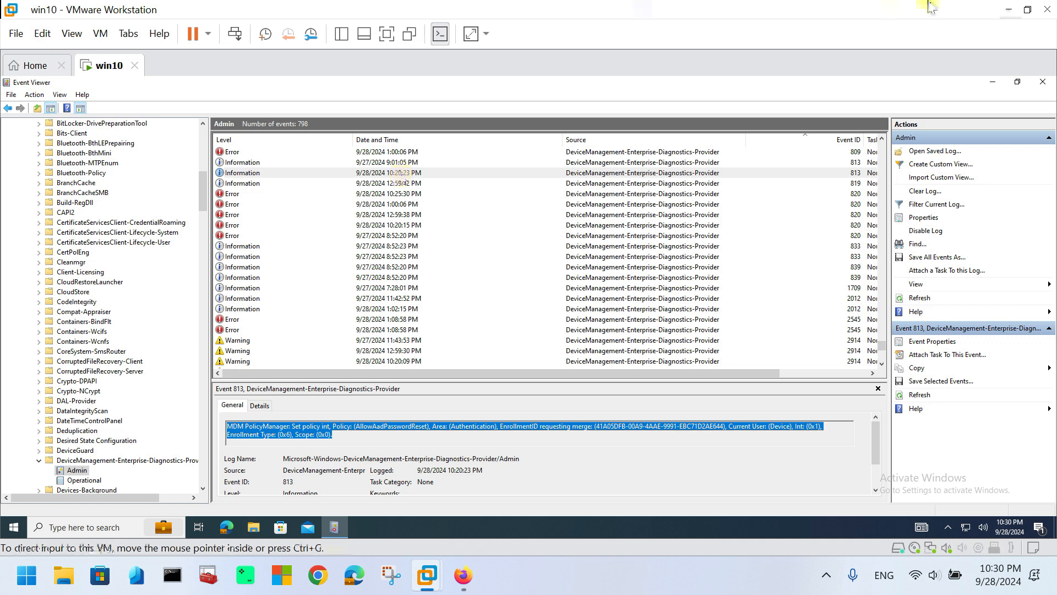
{"action": "left_click", "coordinate": [1009, 9]}
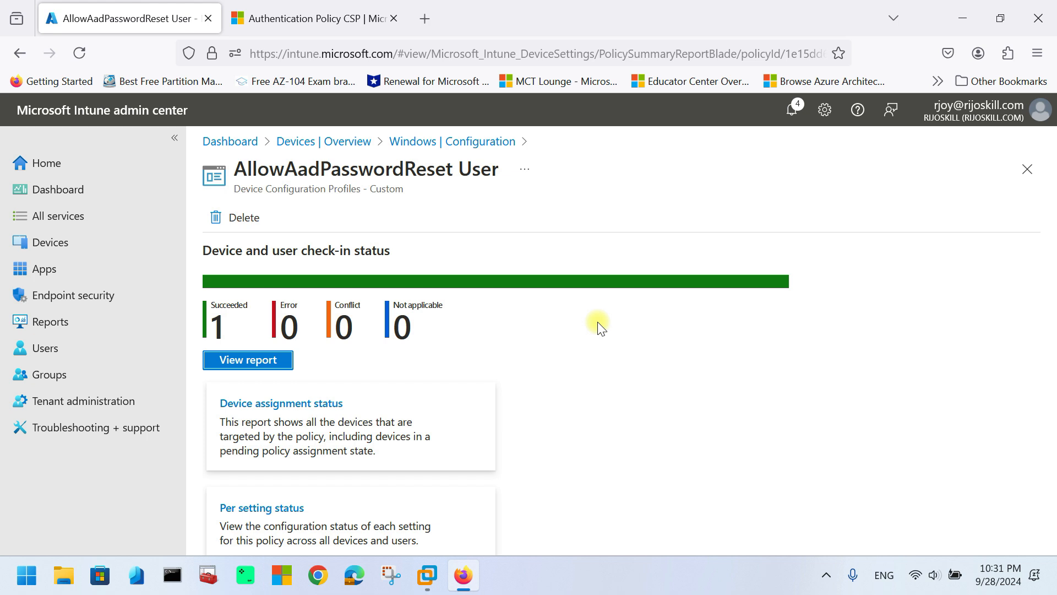